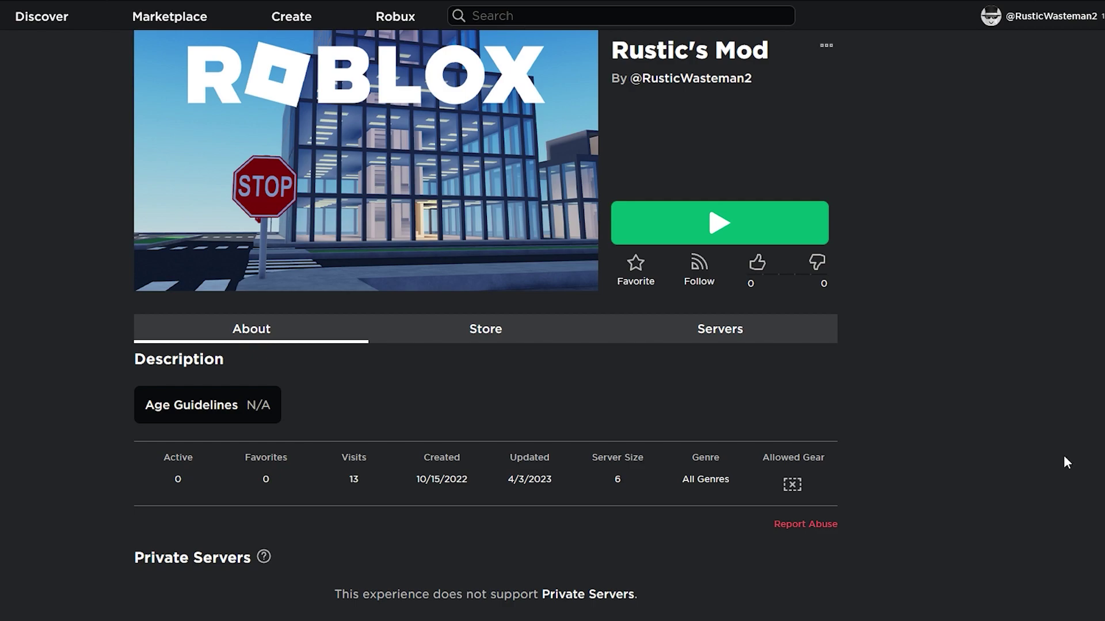
# Launch the Rustic's Mod experience in Roblox and move the avatar around the map, turning the camera and jumping.
pyautogui.click(751, 225)
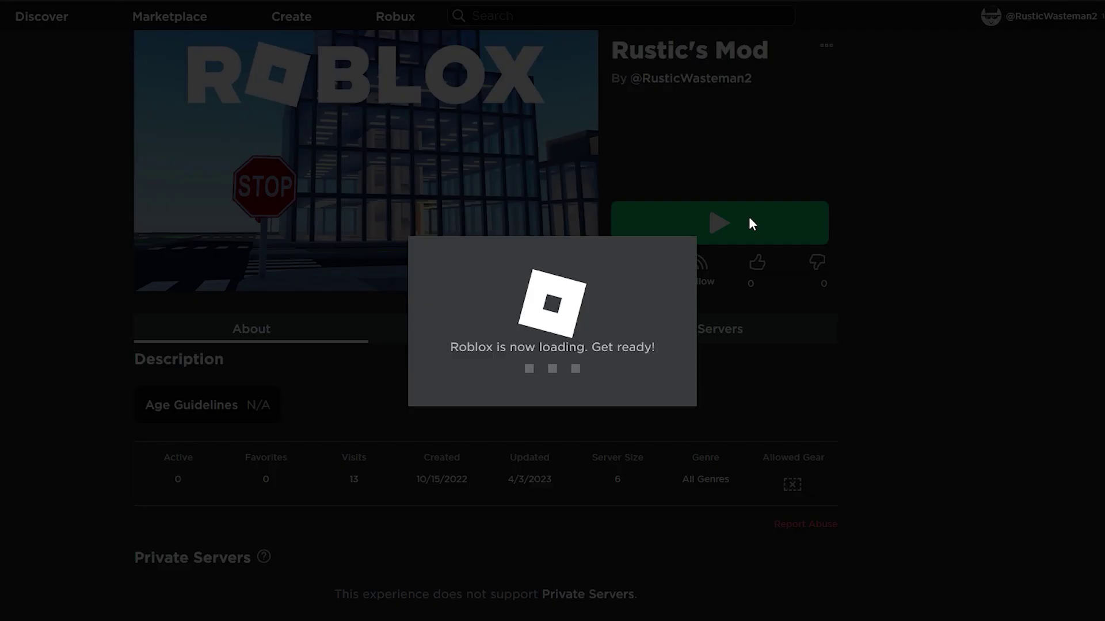
pyautogui.click(678, 239)
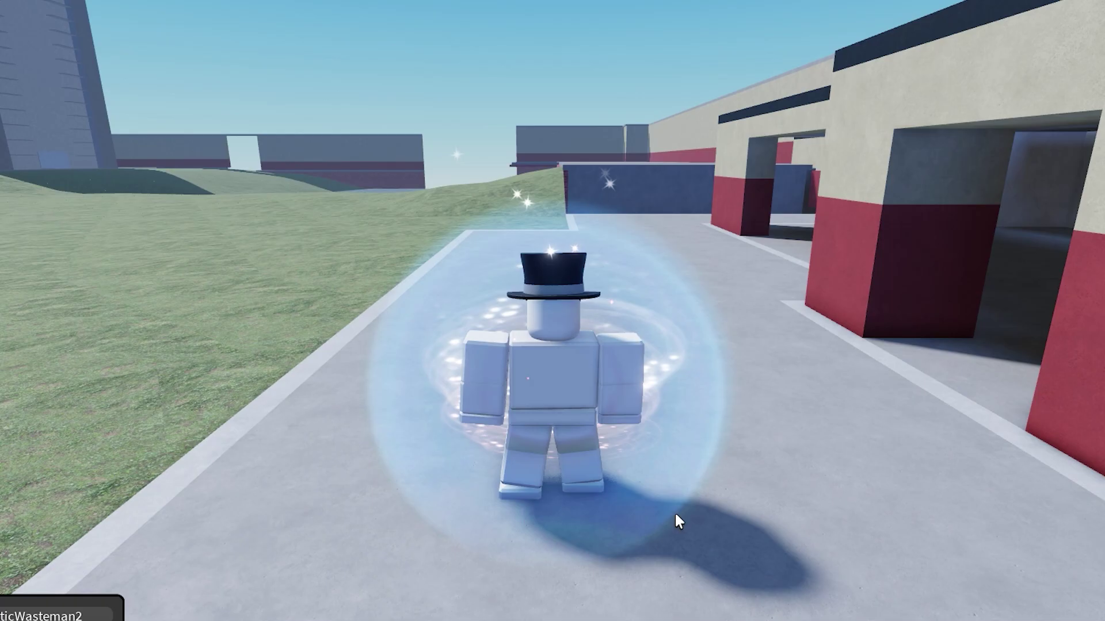
pyautogui.rightClick(676, 515)
pyautogui.press('w')
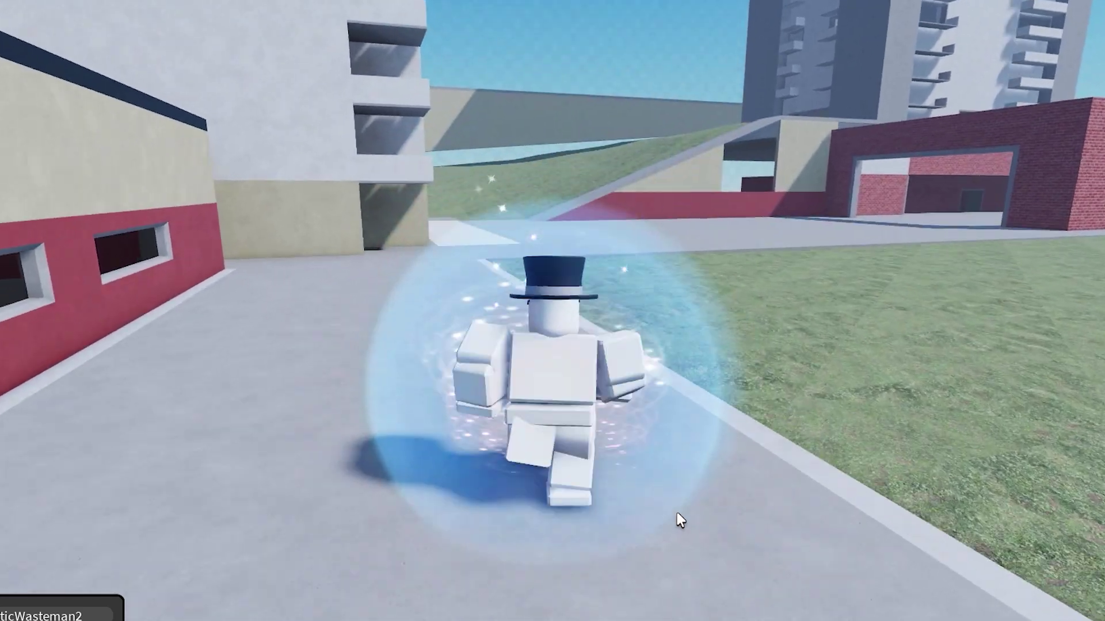
pyautogui.rightClick(677, 514)
pyautogui.press('space')
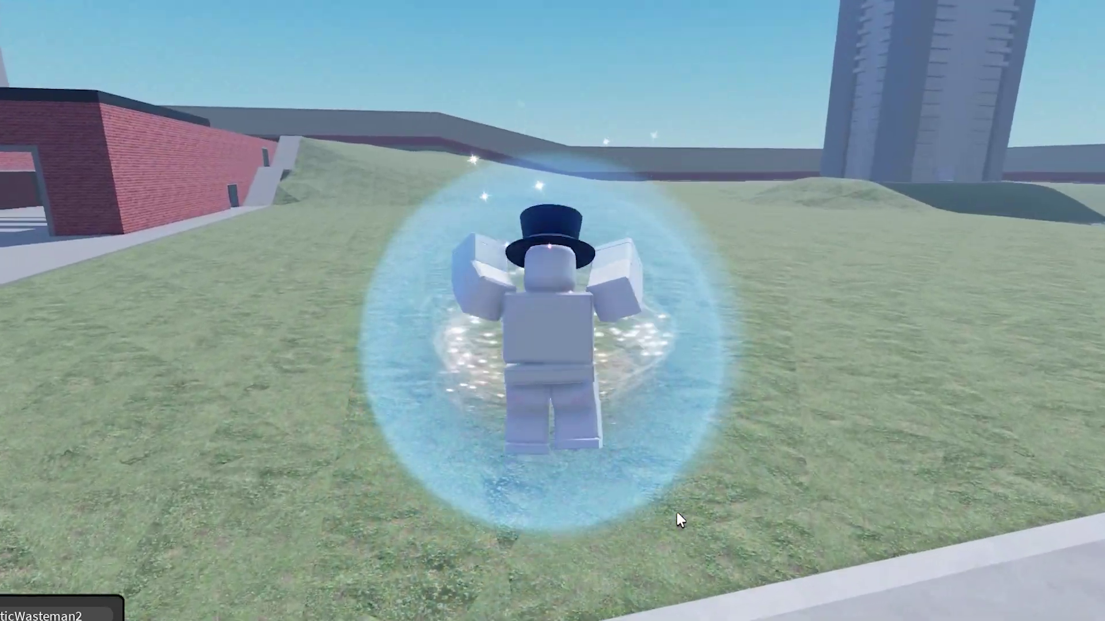
pyautogui.rightClick(677, 513)
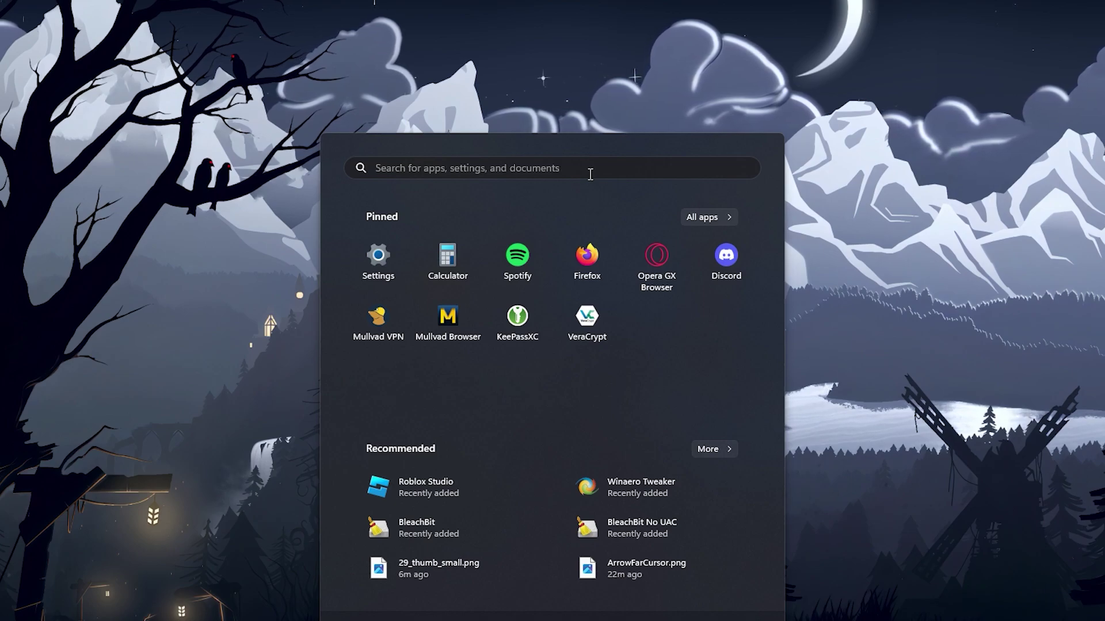
# Search Windows for "roblox", open Roblox Player's file location, and follow its shortcut to the Roblox version folder.
pyautogui.write('roblox')
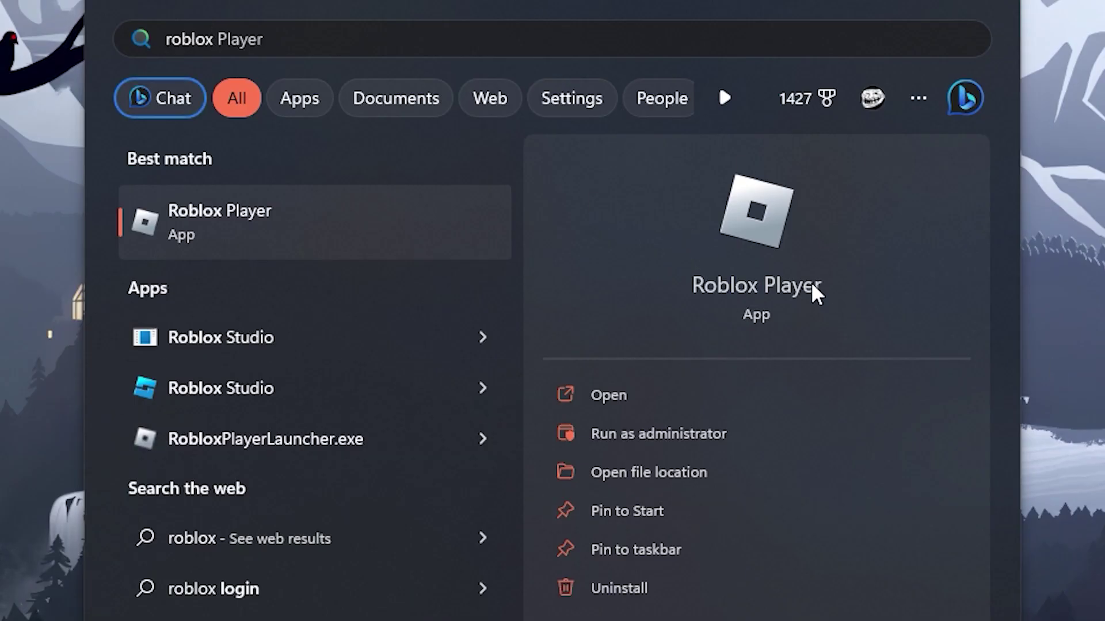
pyautogui.click(631, 473)
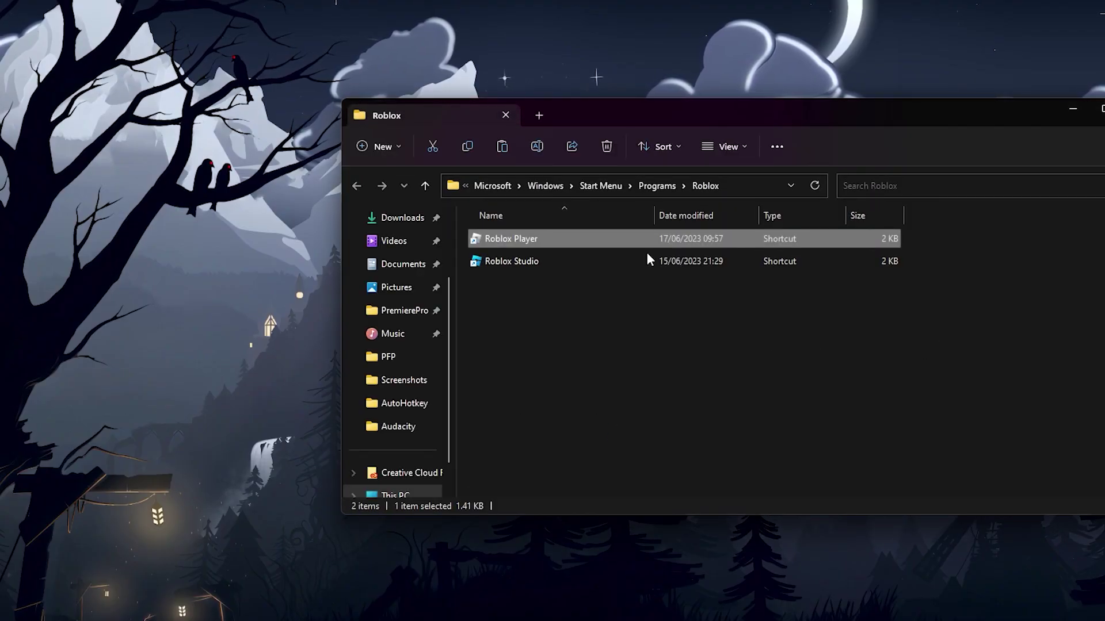
pyautogui.moveTo(791, 120); pyautogui.dragTo(597, 57)
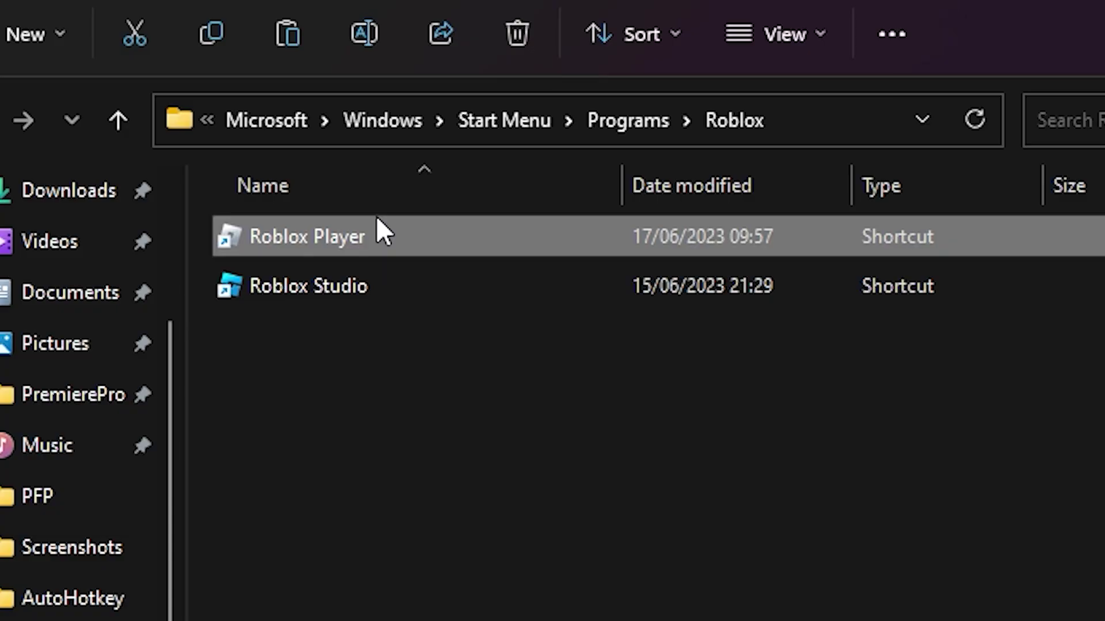
pyautogui.rightClick(378, 218)
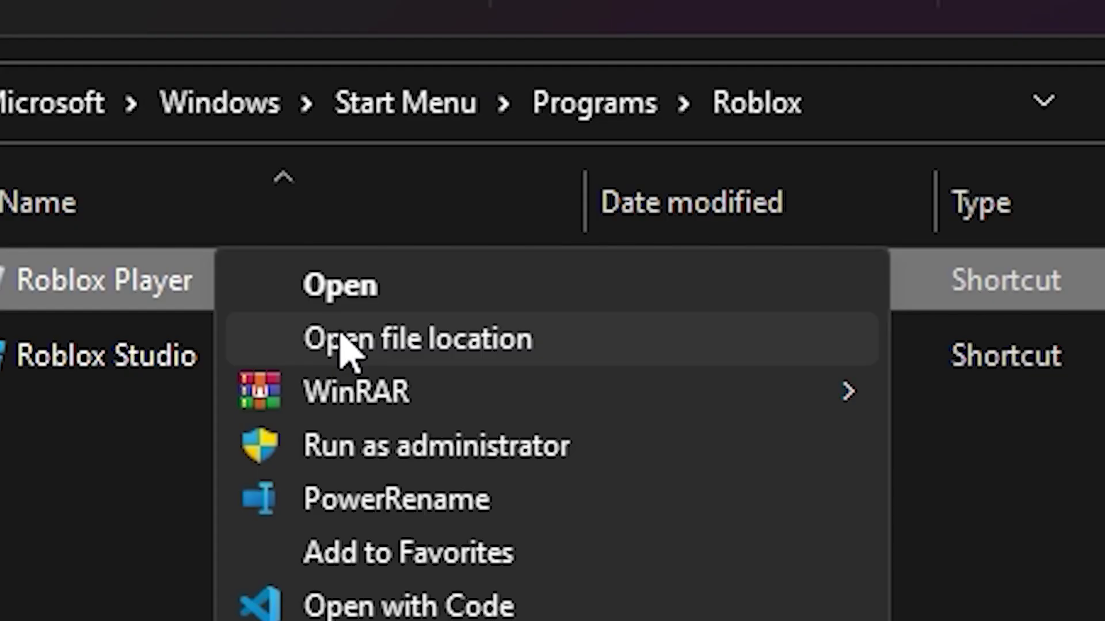
pyautogui.click(344, 351)
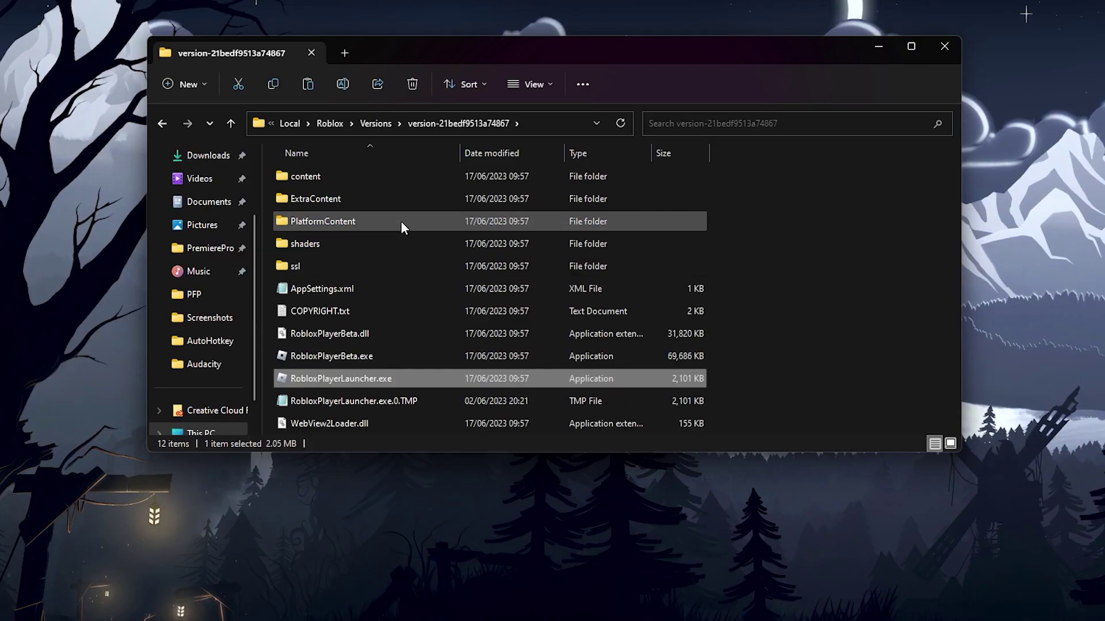
# Open the Cursors folder located under content and textures in the Roblox version folder.
pyautogui.click(822, 312)
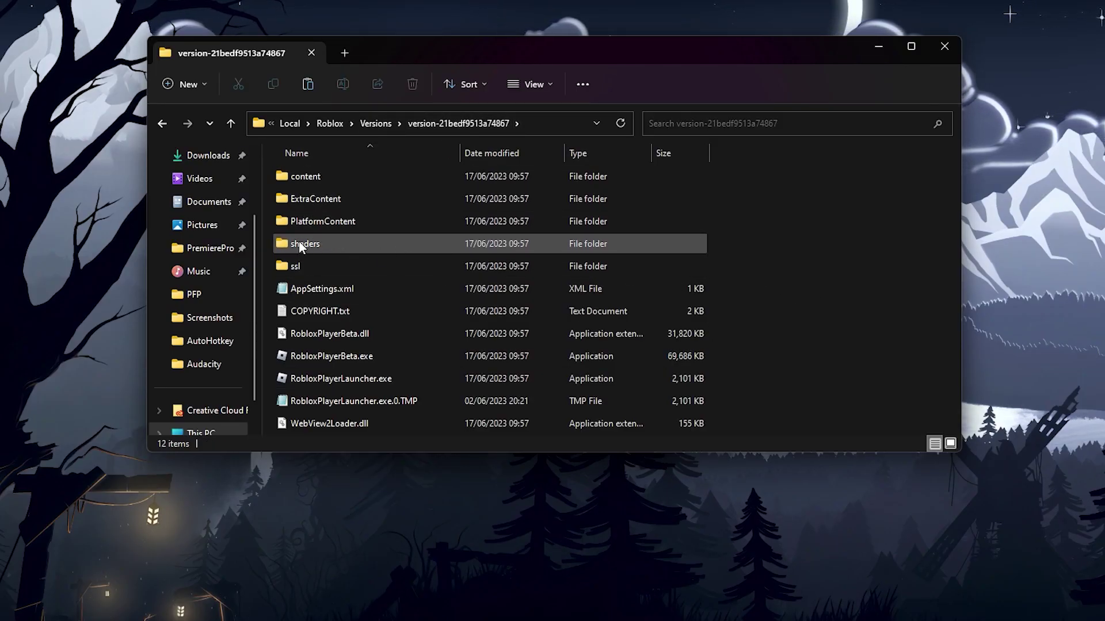
pyautogui.doubleClick(380, 177)
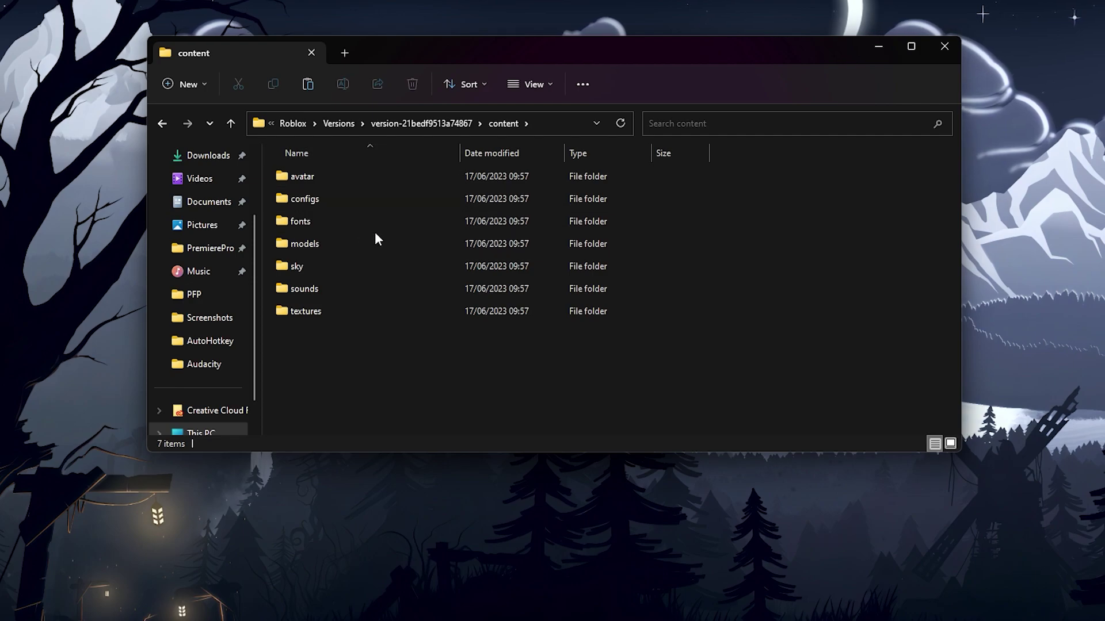
pyautogui.doubleClick(341, 311)
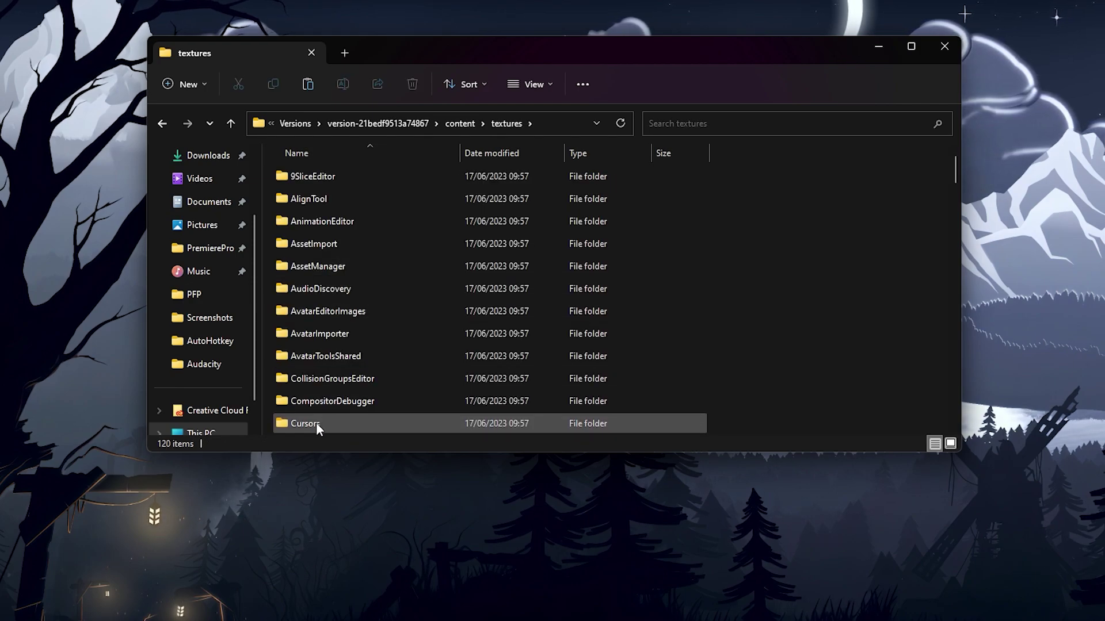
pyautogui.doubleClick(321, 418)
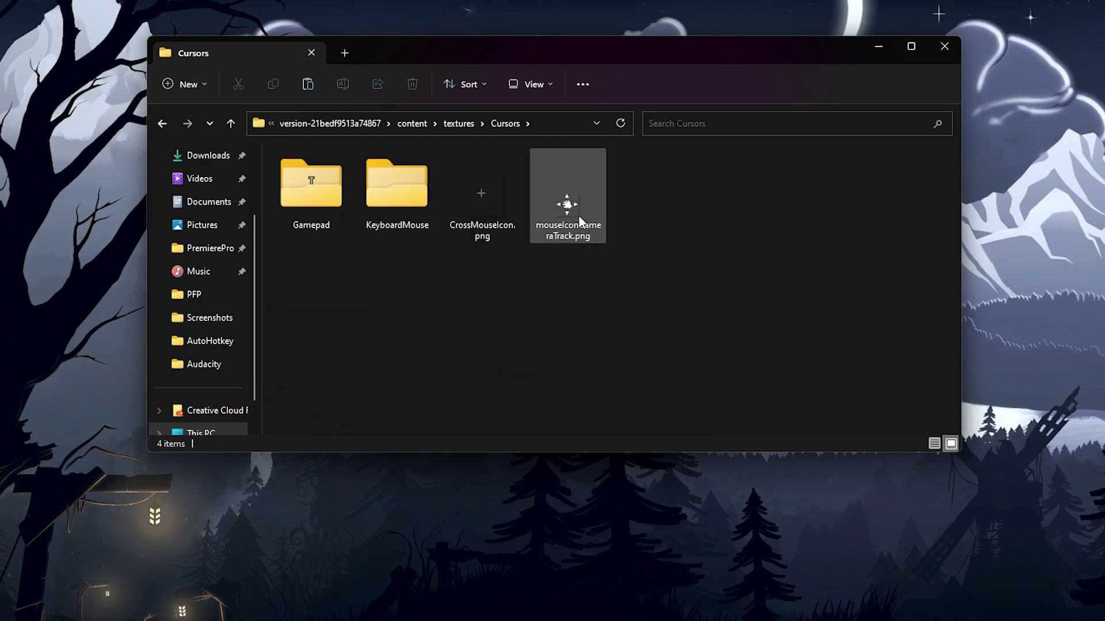
# Check the Gamepad cursor folder, return to Cursors, and open the KeyboardMouse folder.
pyautogui.doubleClick(275, 229)
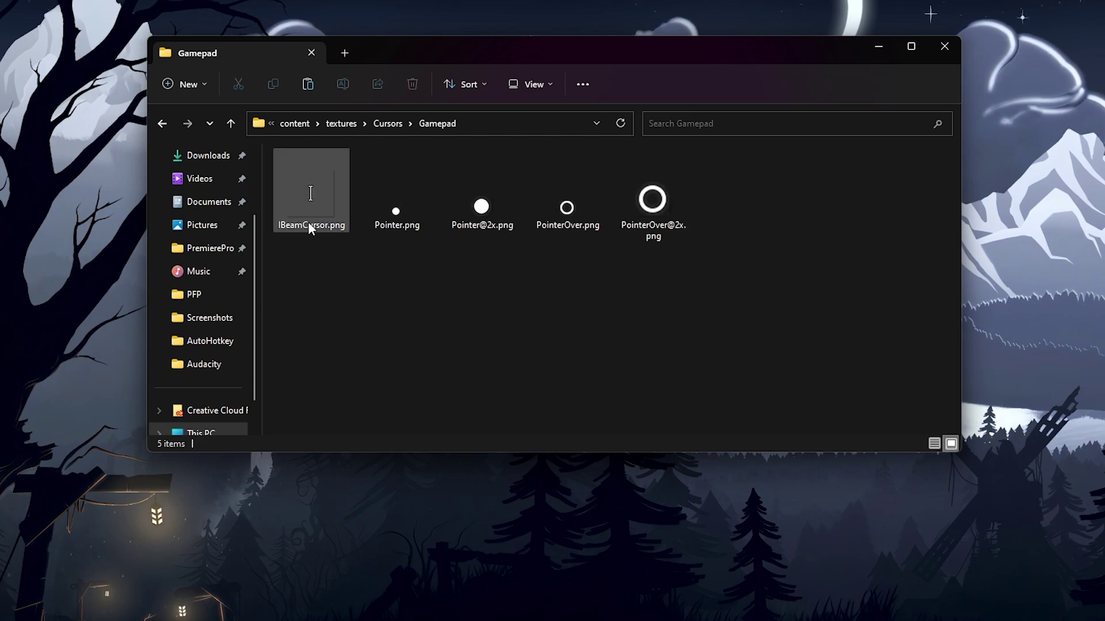
pyautogui.click(383, 123)
pyautogui.doubleClick(378, 183)
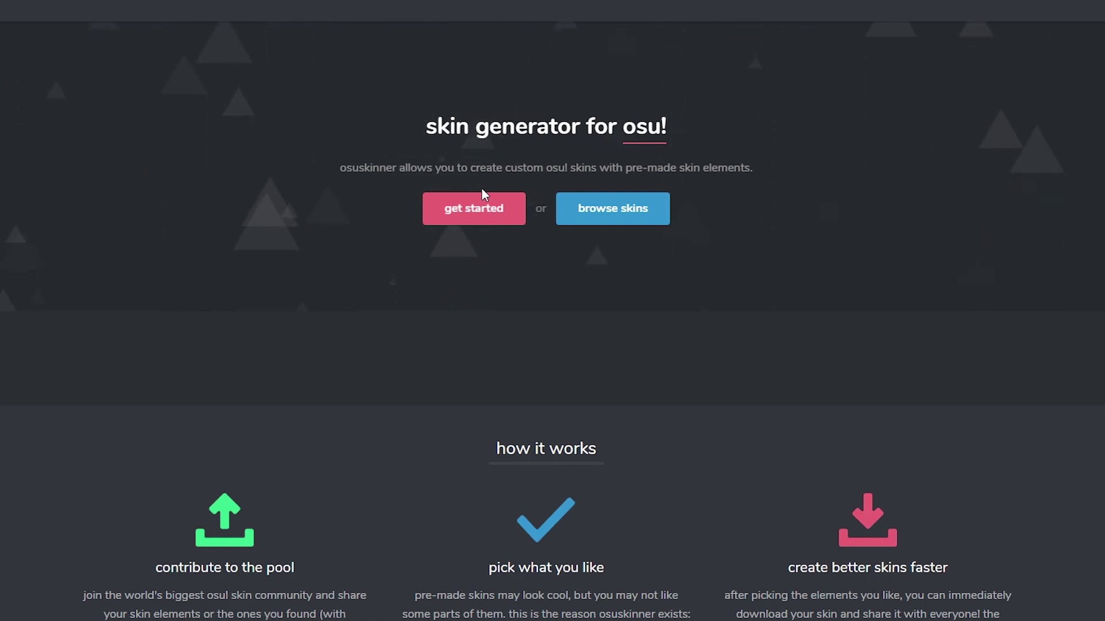
# On the osuskinner website, get started with the skin generator and open the cursor category among the interface elements.
pyautogui.click(473, 209)
pyautogui.scroll(-5, 136, 178)
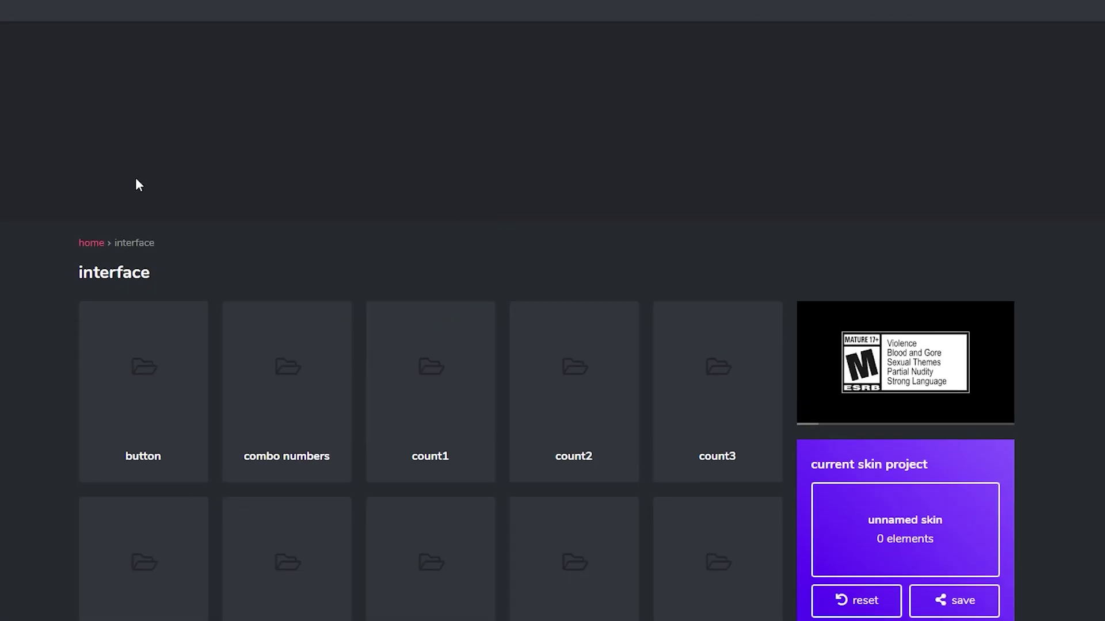
pyautogui.scroll(-6, 669, 312)
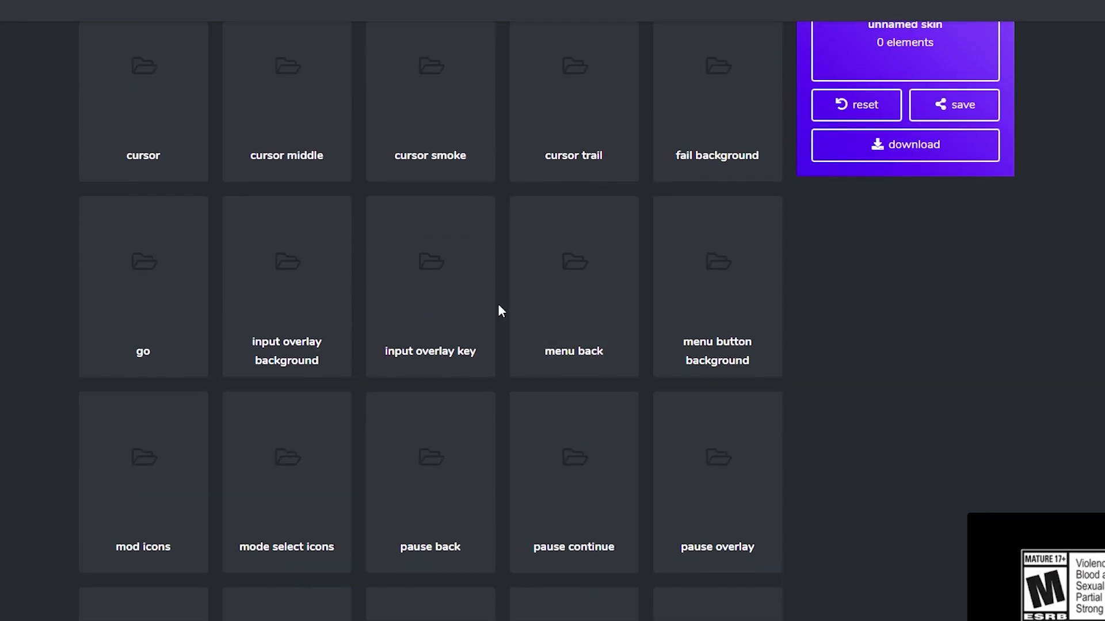
pyautogui.scroll(7, 441, 281)
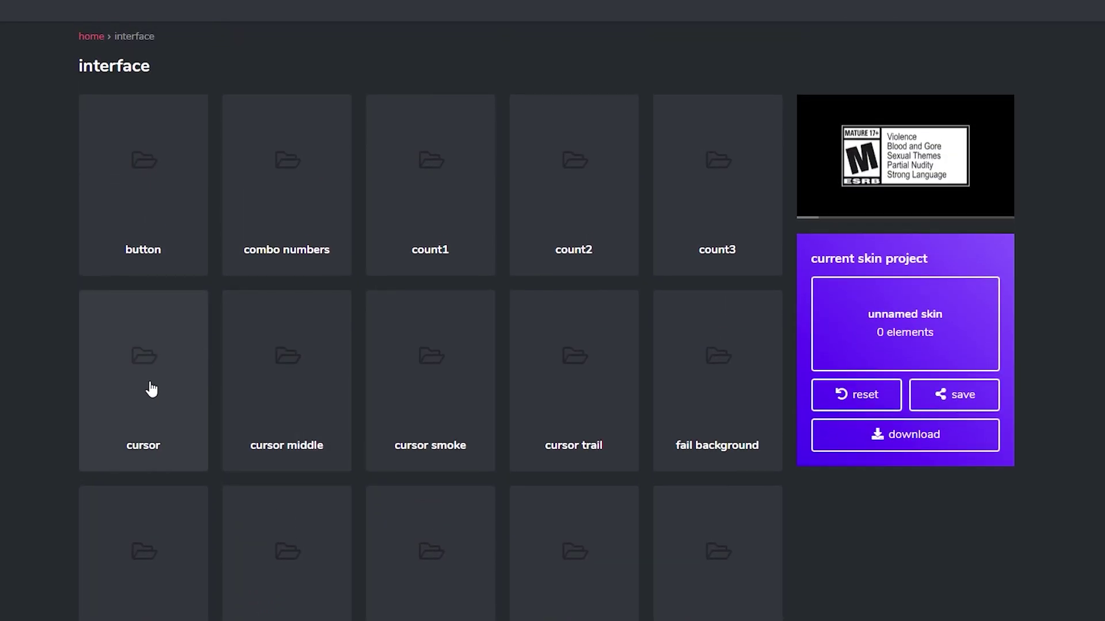
pyautogui.click(151, 390)
# Accept the site's cookies and browse the first two pages of cursor designs for a suitable image.
pyautogui.scroll(-2, 39, 298)
pyautogui.scroll(-2, 481, 444)
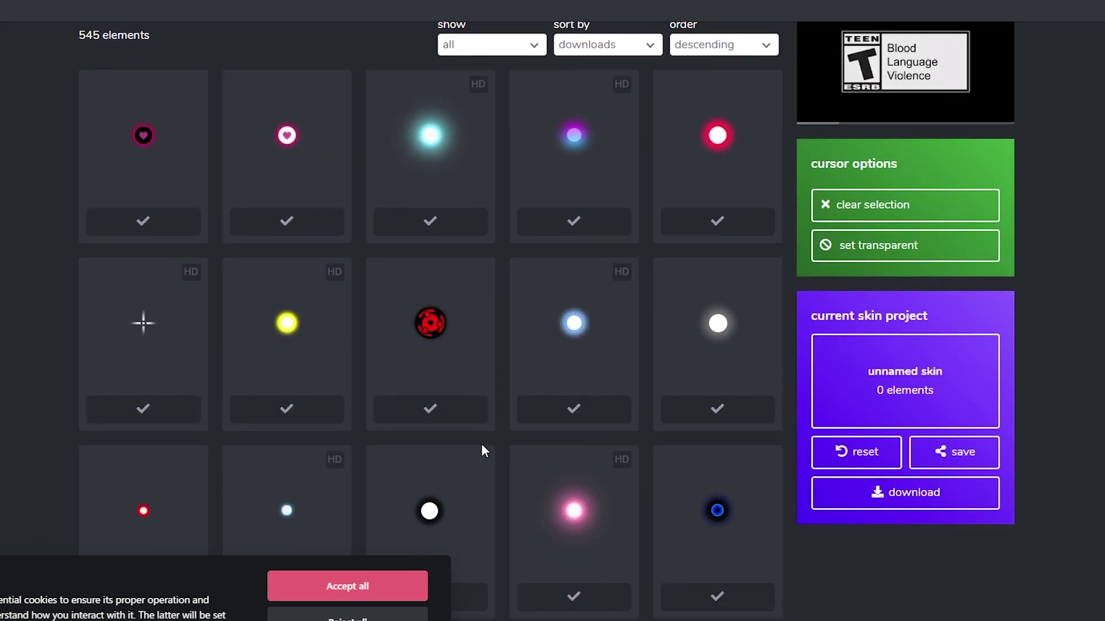
pyautogui.click(355, 586)
pyautogui.scroll(-3, 637, 266)
pyautogui.scroll(-12, 501, 412)
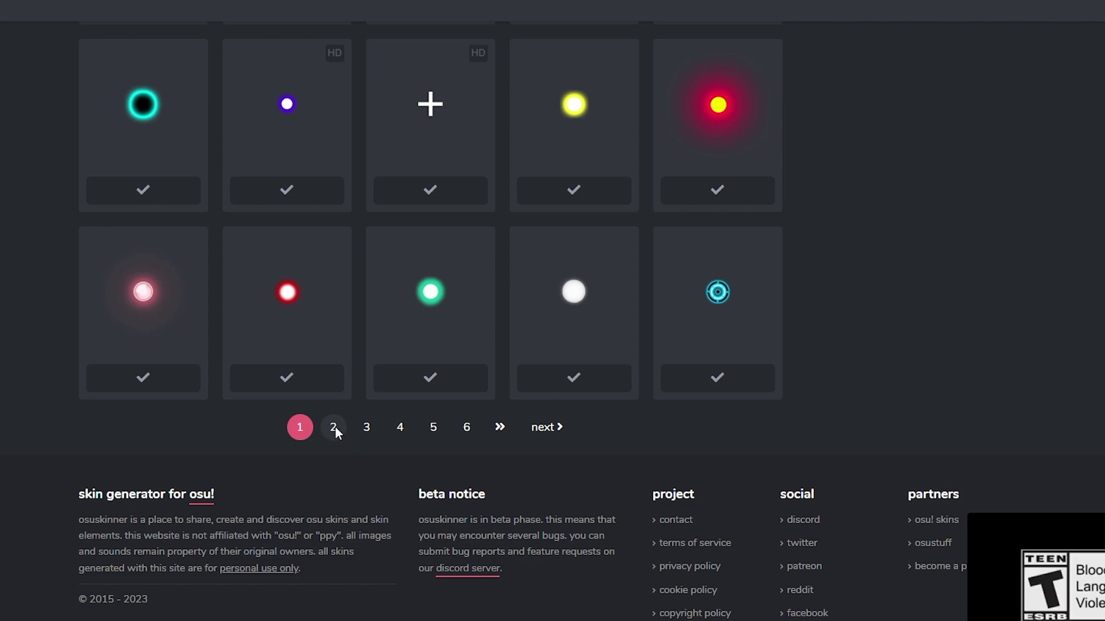
pyautogui.click(334, 427)
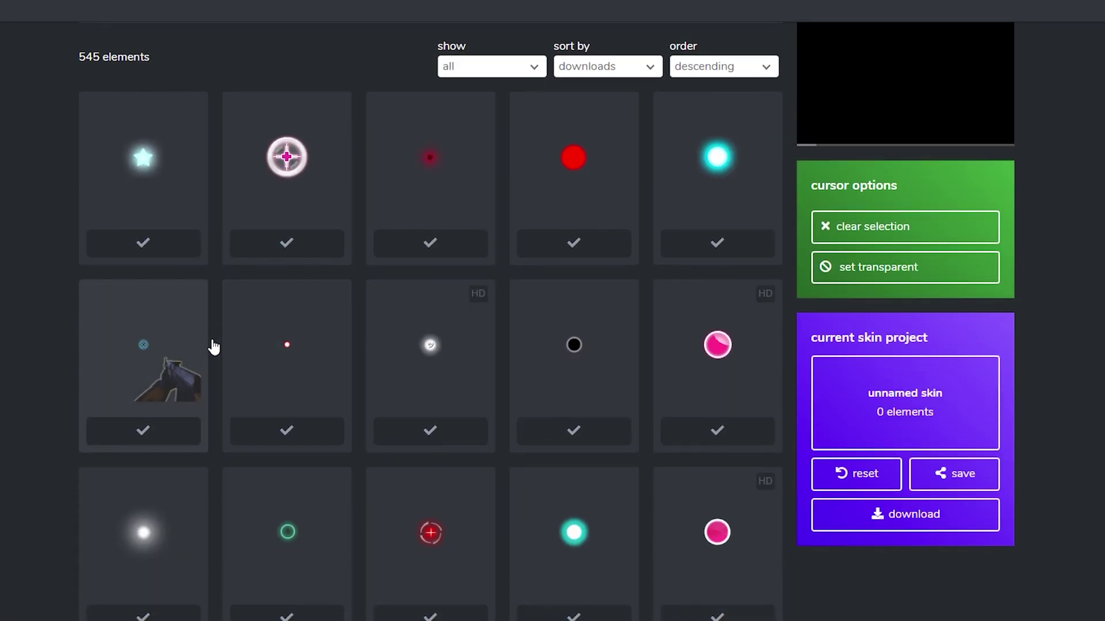
pyautogui.scroll(-2, 622, 325)
pyautogui.scroll(-5, 723, 354)
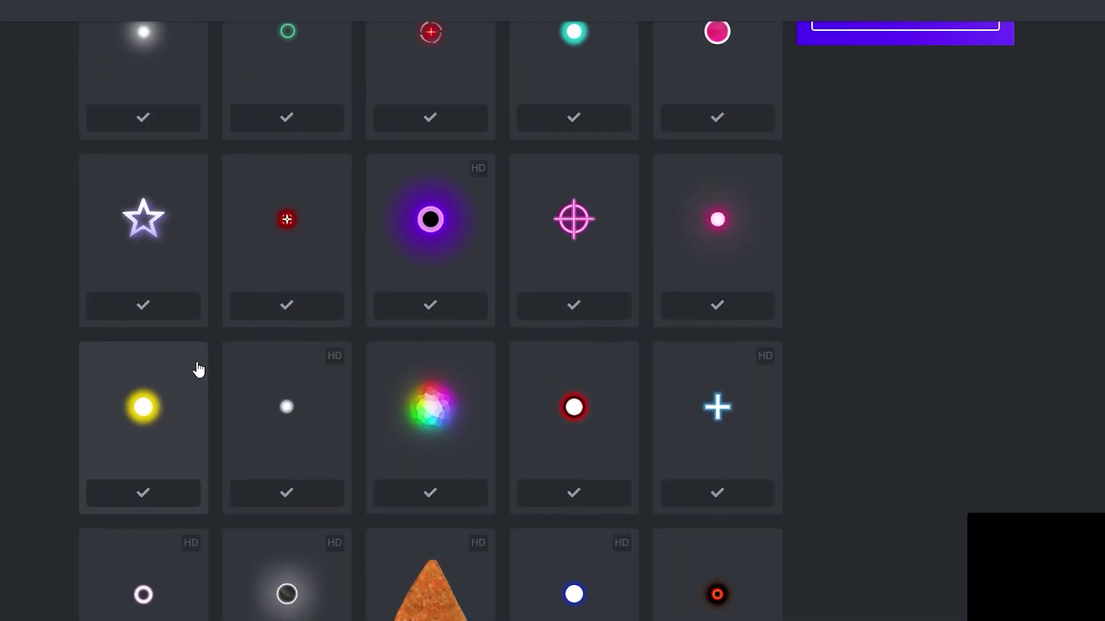
pyautogui.scroll(-9, 814, 240)
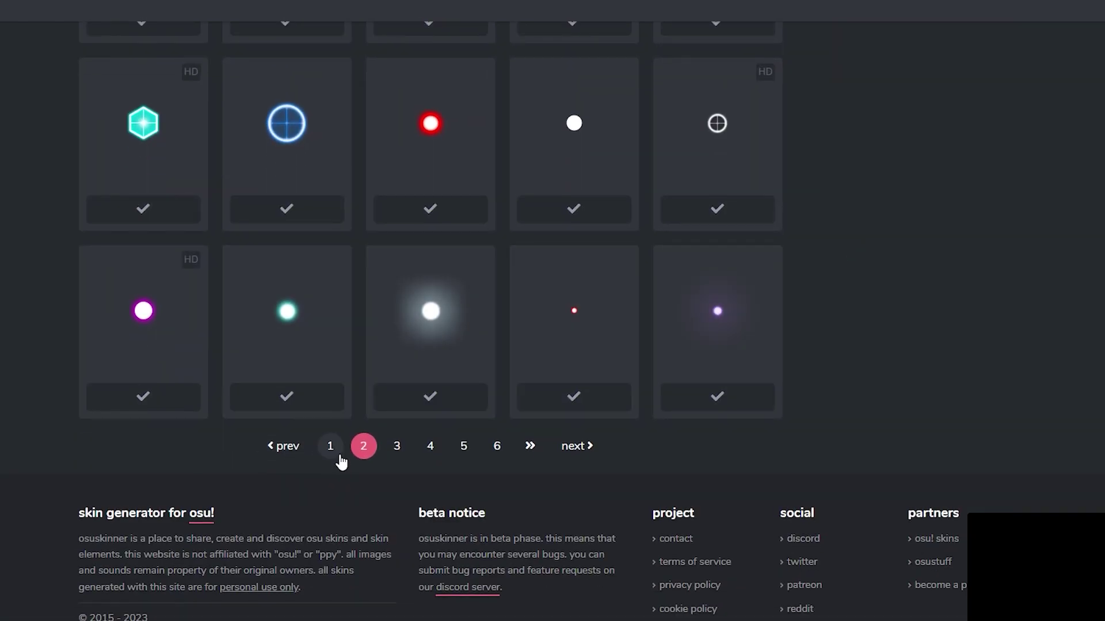
# Return to the first page of cursors and save the image of the white dot with a soft grey glow.
pyautogui.click(339, 456)
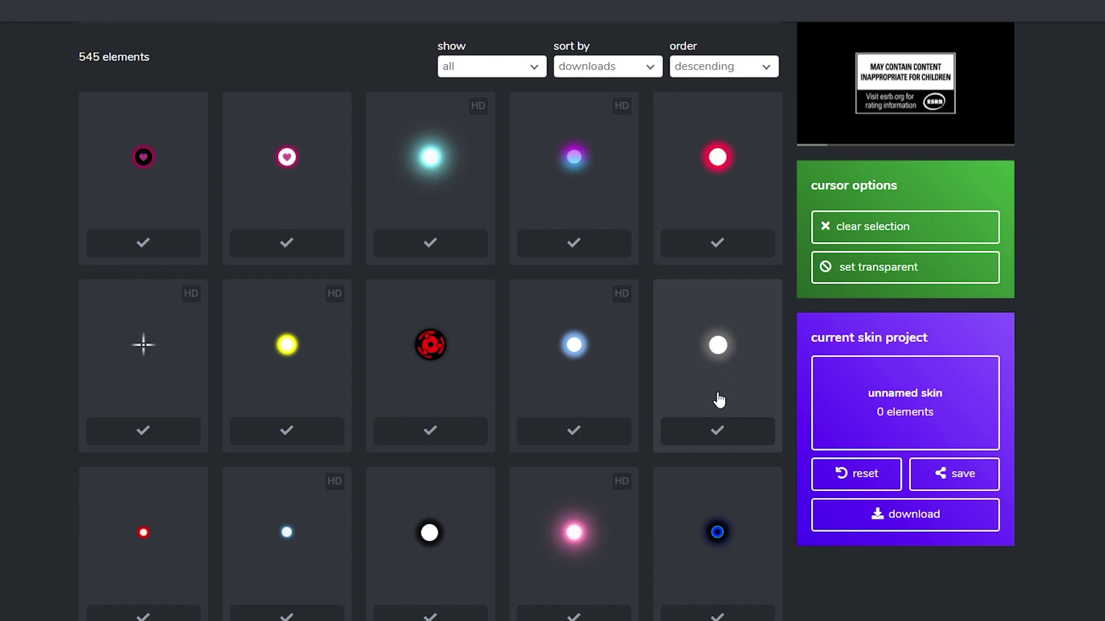
pyautogui.rightClick(720, 349)
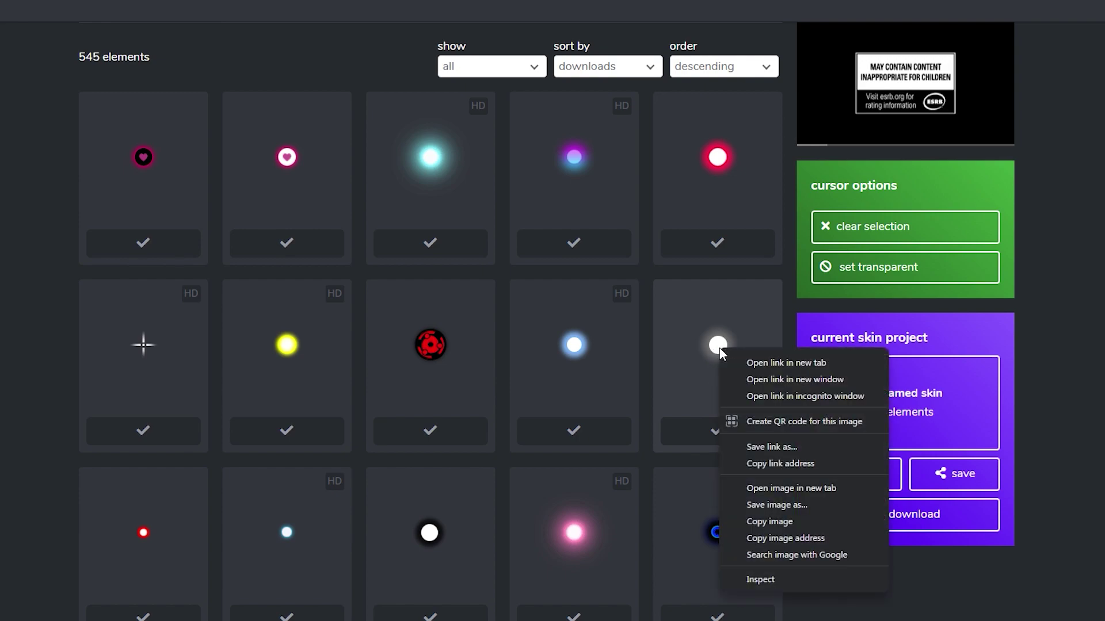
pyautogui.click(789, 504)
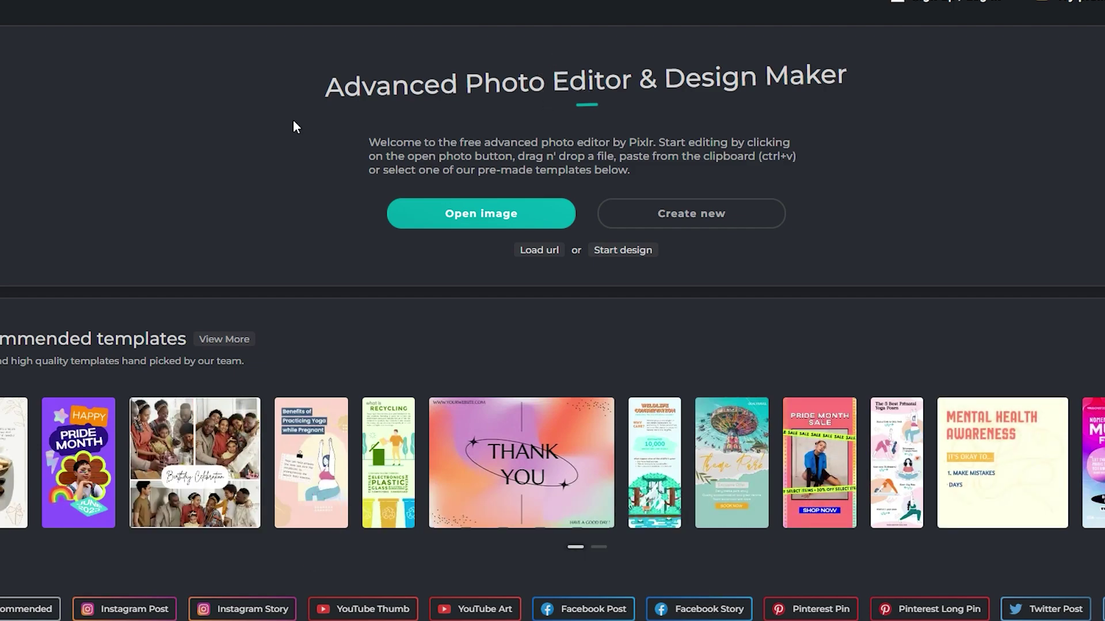
# In the Pixlr editor, create a new blank image with a width of 60 px and a height of 60 px.
pyautogui.click(666, 223)
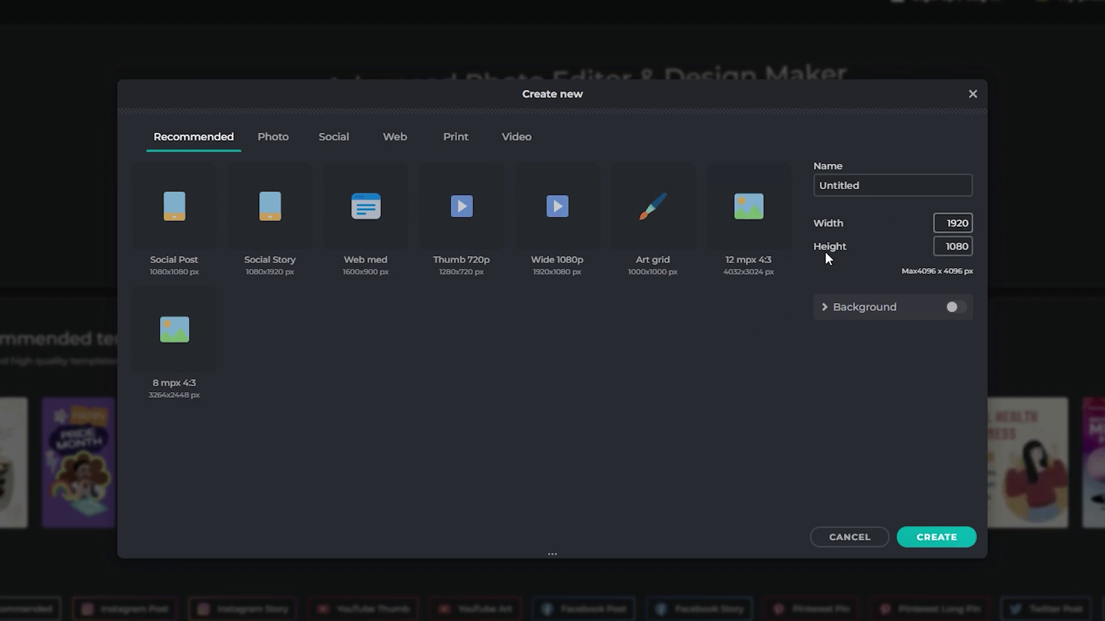
pyautogui.doubleClick(943, 223)
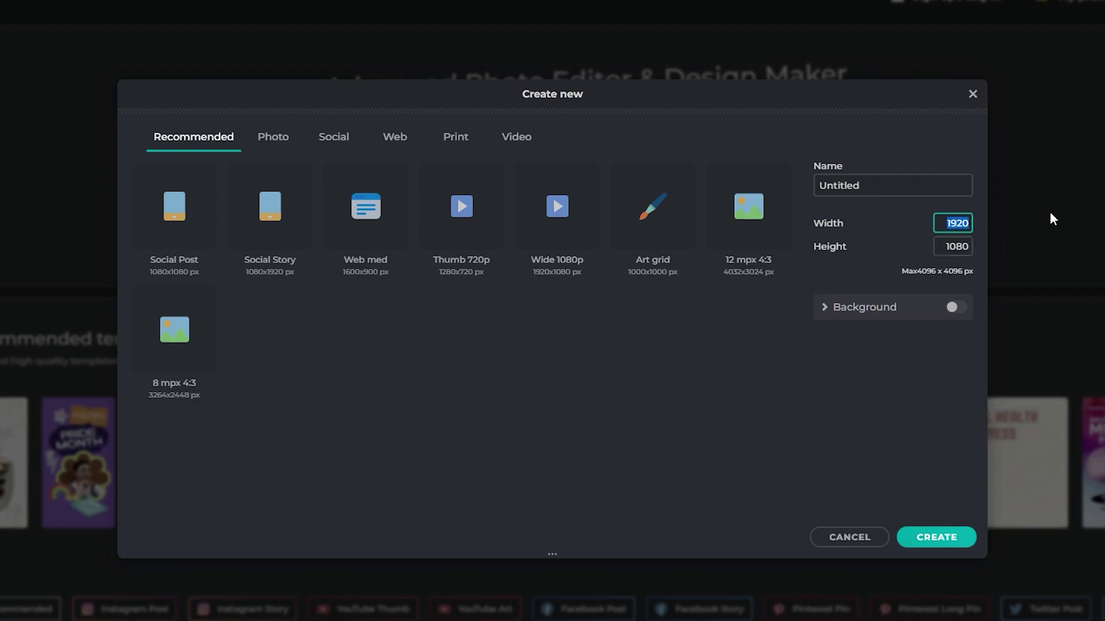
pyautogui.write('60')
pyautogui.press('Tab')
pyautogui.write('60')
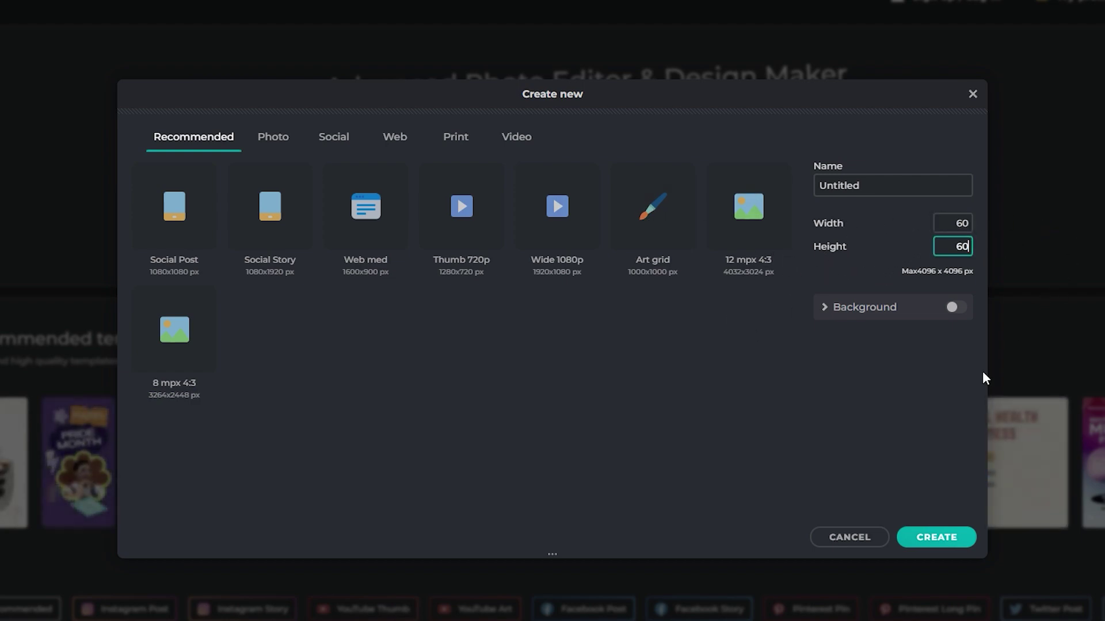
pyautogui.press('Return')
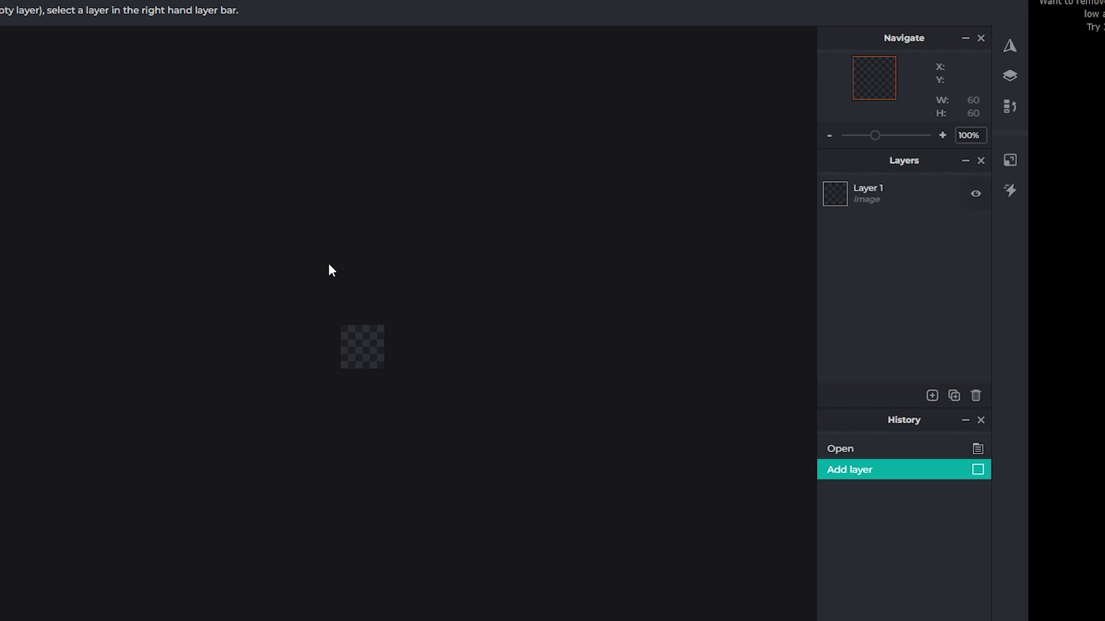
# Switch to the KeyboardMouse folder in File Explorer and place its window beside the blank Pixlr canvas.
pyautogui.scroll(5, 328, 267)
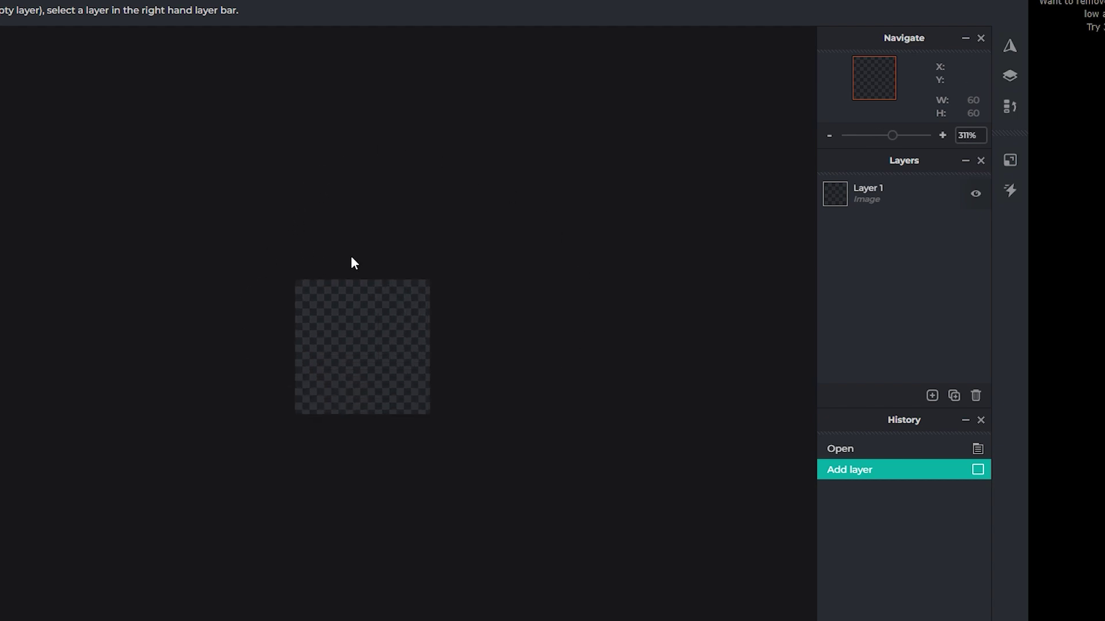
pyautogui.scroll(-4, 269, 347)
pyautogui.scroll(1, 224, 299)
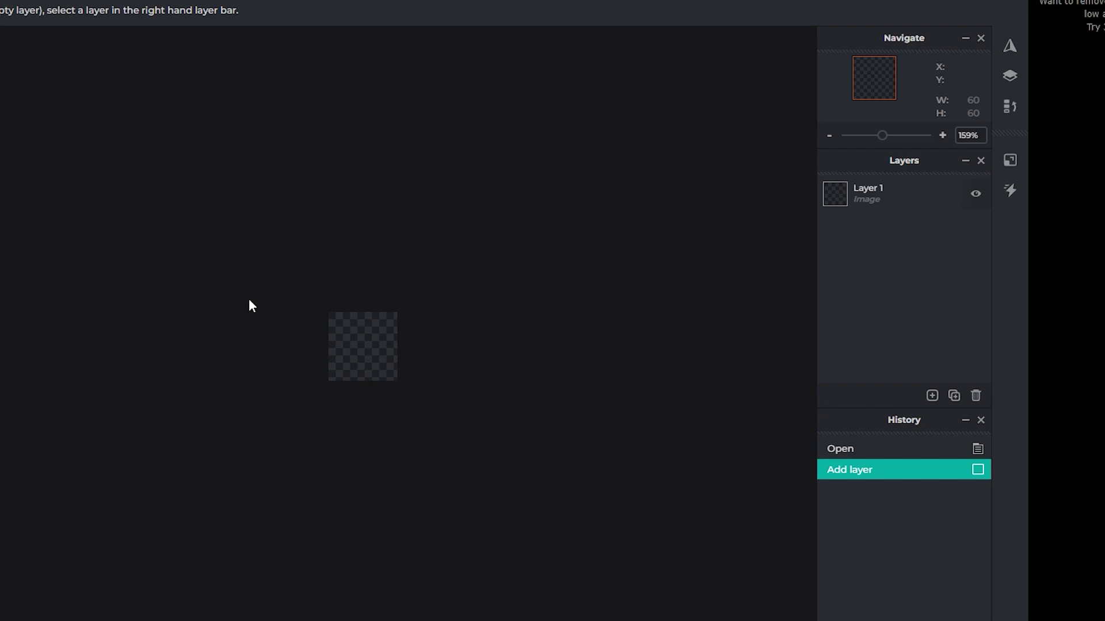
pyautogui.hotkey('alt', 'Tab')
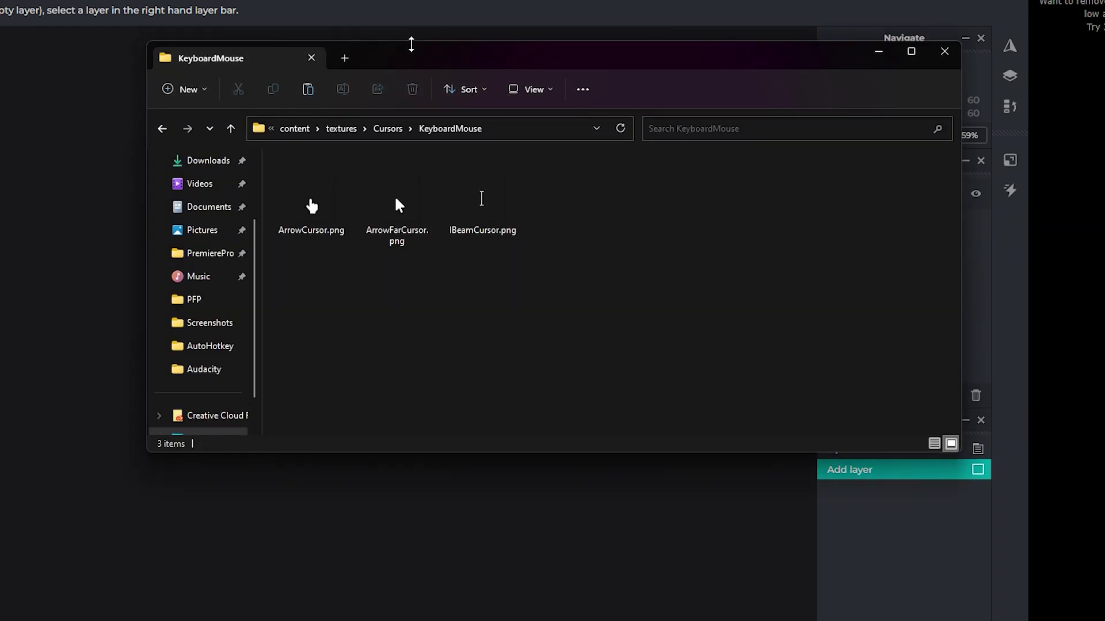
pyautogui.moveTo(414, 53); pyautogui.dragTo(715, 102)
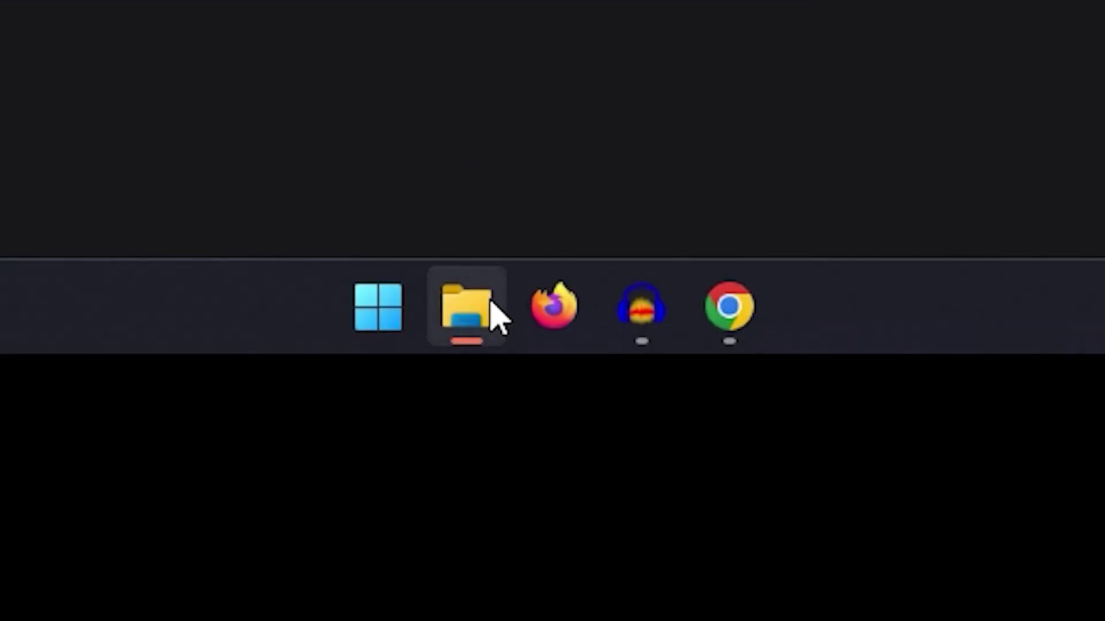
# Open a second File Explorer window on Downloads and add 29_thumb_small.png as a layer to the current Pixlr document.
pyautogui.rightClick(491, 303)
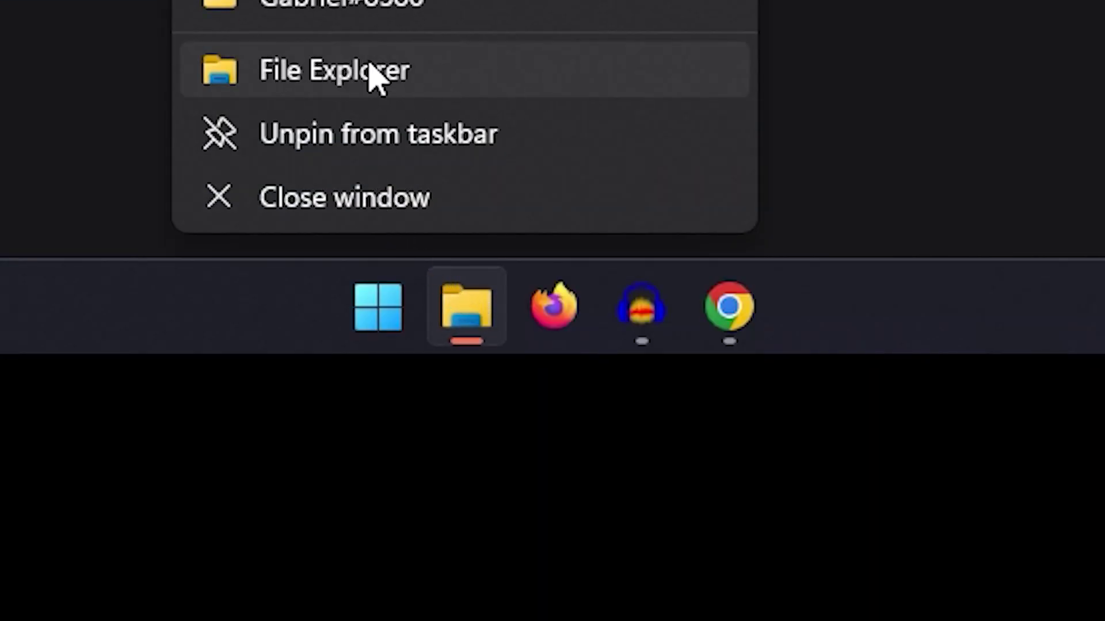
pyautogui.click(455, 64)
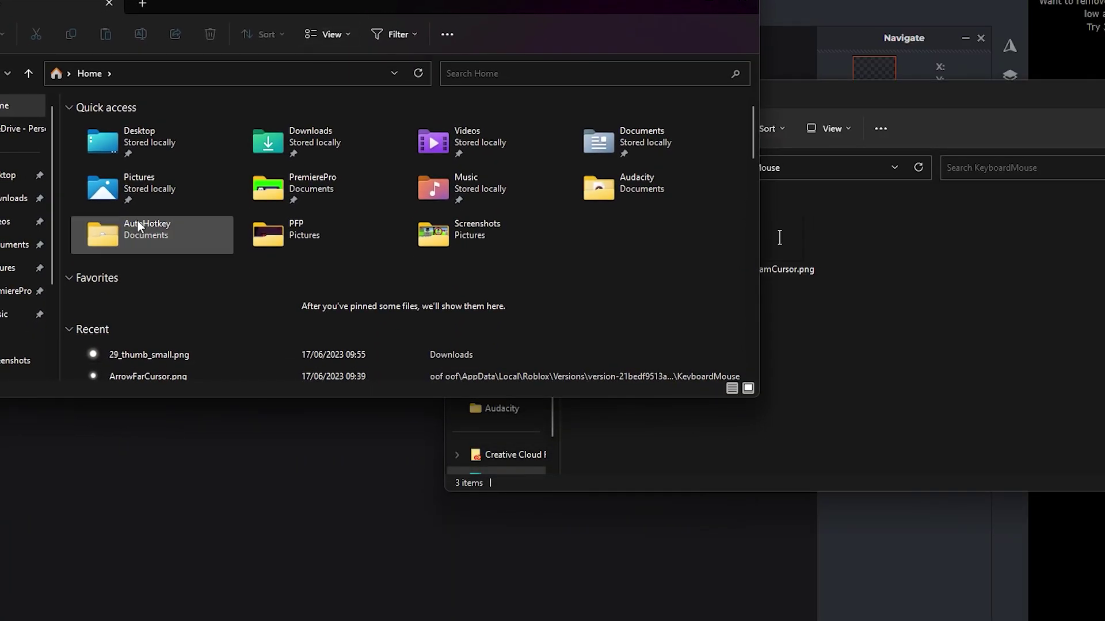
pyautogui.click(17, 198)
pyautogui.click(129, 171)
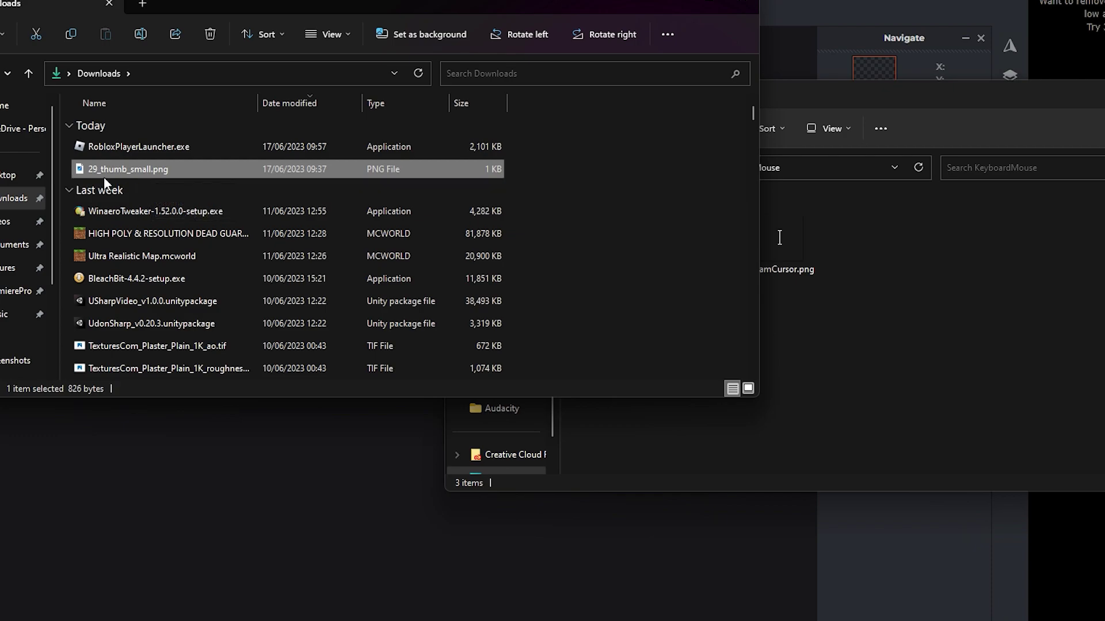
pyautogui.moveTo(345, 5); pyautogui.dragTo(631, 0)
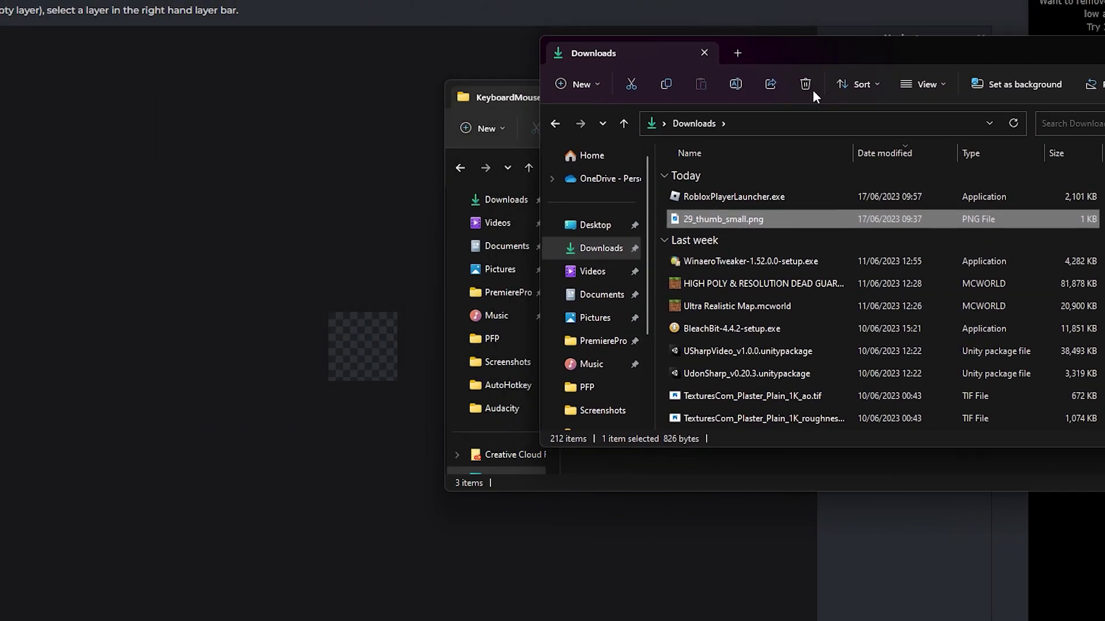
pyautogui.moveTo(723, 219); pyautogui.dragTo(378, 277)
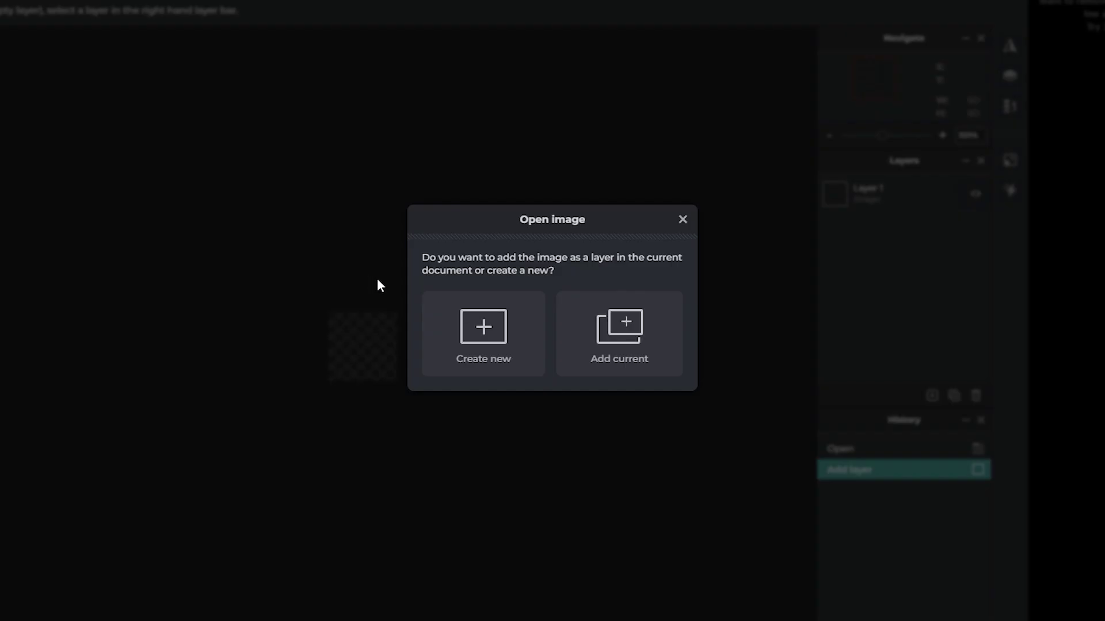
pyautogui.click(632, 353)
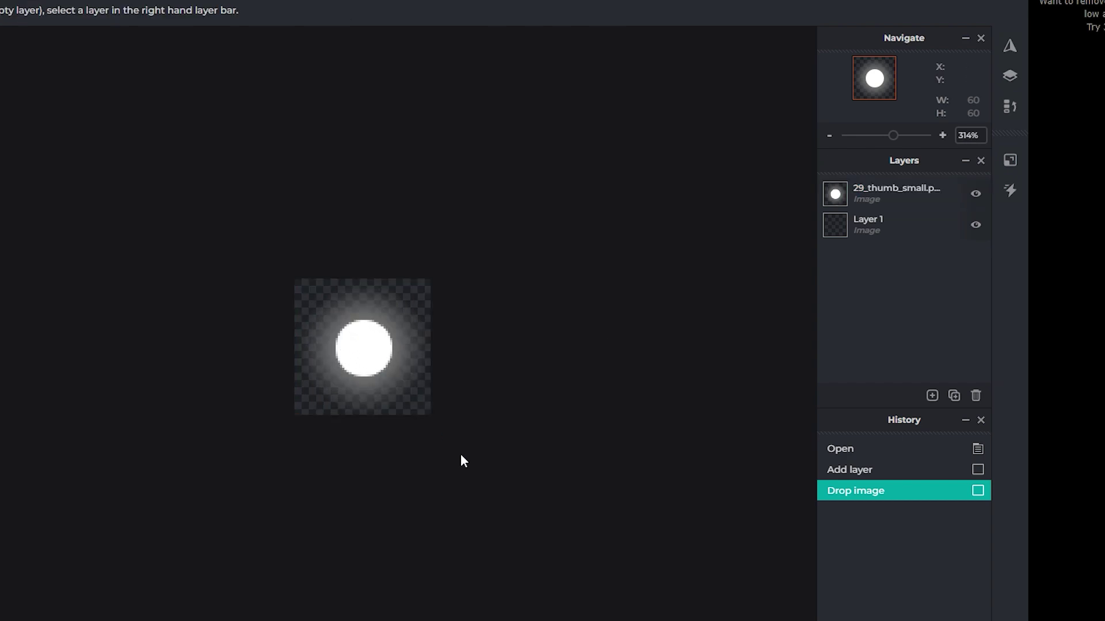
# Add ArrowFarCursor.png from the KeyboardMouse folder as a layer in the current document and lock it in position.
pyautogui.moveTo(520, 620)
pyautogui.click(442, 598)
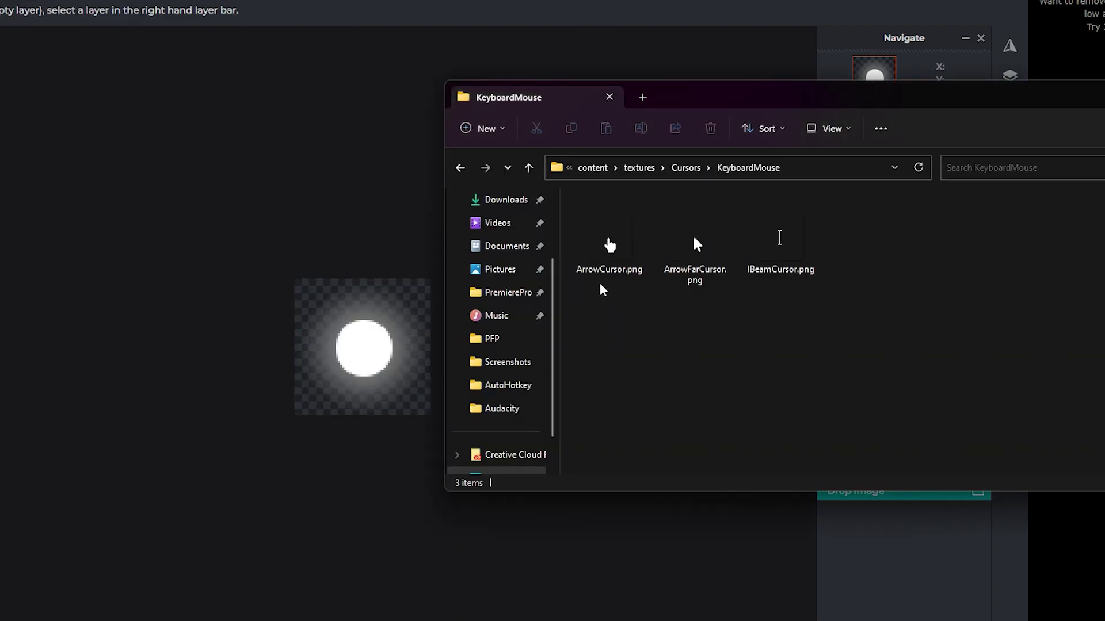
pyautogui.moveTo(694, 254); pyautogui.dragTo(325, 347)
pyautogui.click(632, 353)
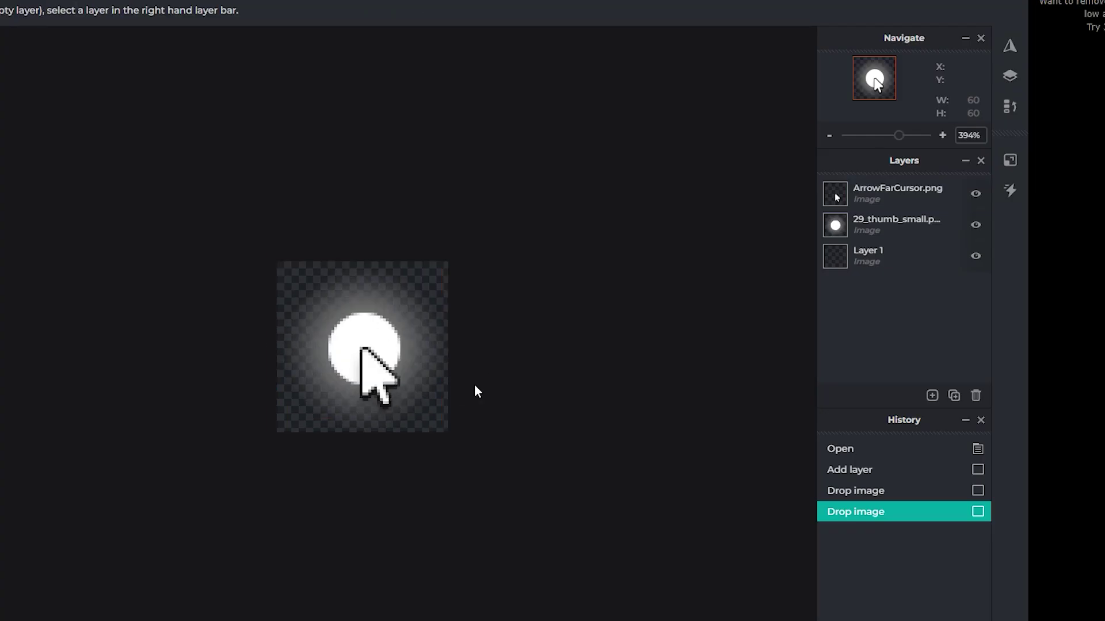
pyautogui.hotkey('ctrl', 'l')
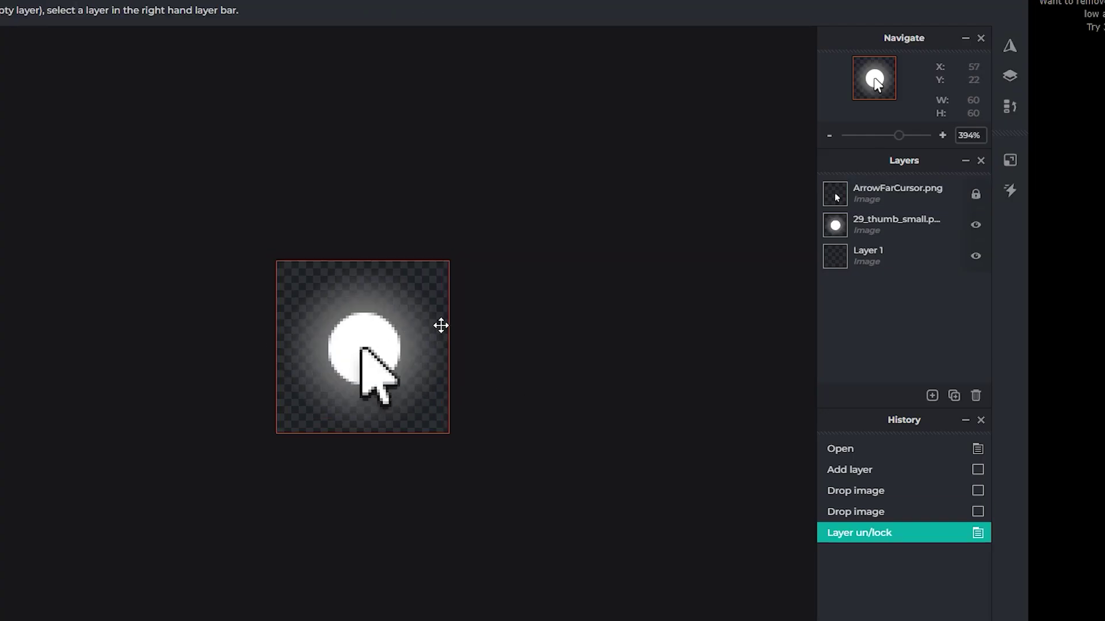
# Scale down the 29_thumb_small.png layer and centre its glowing white dot on the tip of the arrow cursor.
pyautogui.click(877, 215)
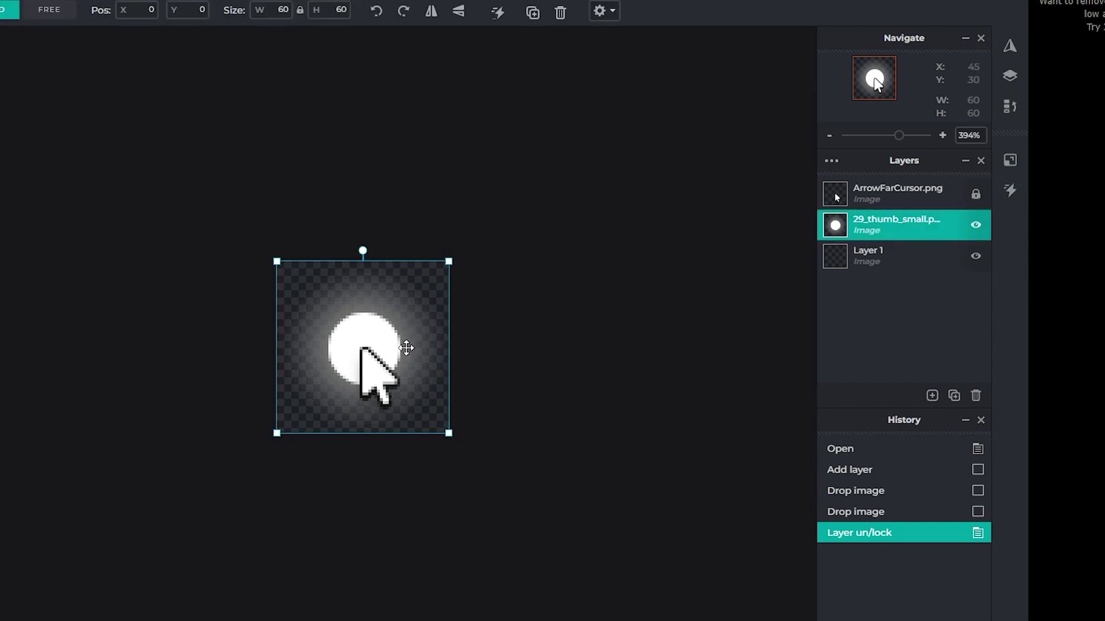
pyautogui.moveTo(367, 324); pyautogui.dragTo(378, 359)
pyautogui.hotkey('ctrl', 'z')
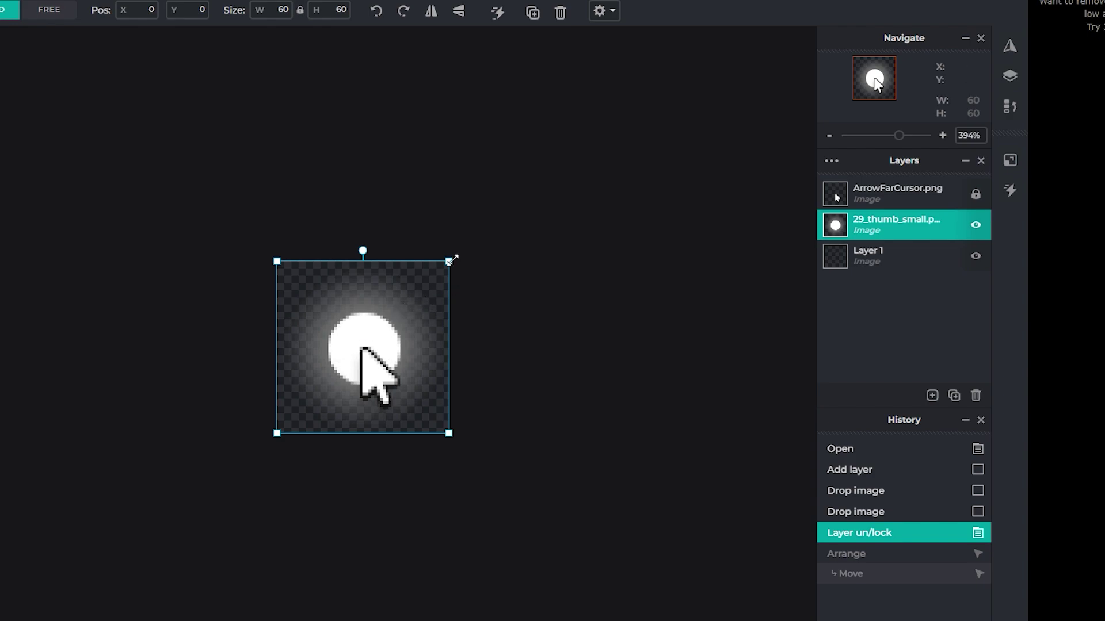
pyautogui.moveTo(452, 260); pyautogui.dragTo(414, 286)
pyautogui.moveTo(347, 338); pyautogui.dragTo(359, 328)
pyautogui.click(610, 330)
# Delete the ArrowFarCursor.png layer and save the image as a transparent PNG in the desktop's Cursor folder.
pyautogui.click(819, 193)
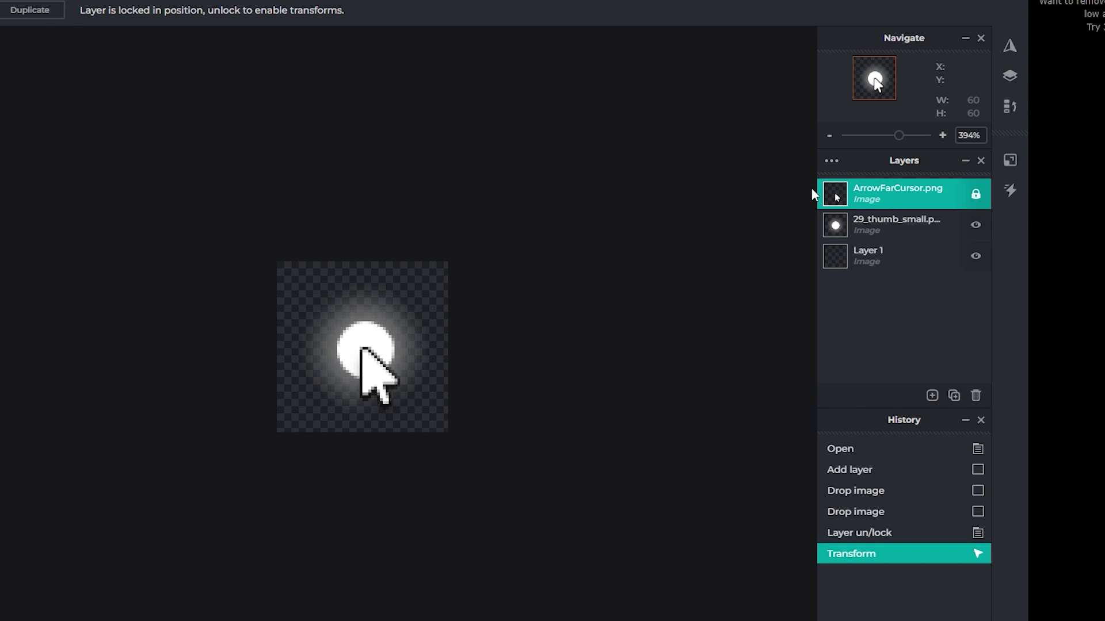
pyautogui.click(976, 397)
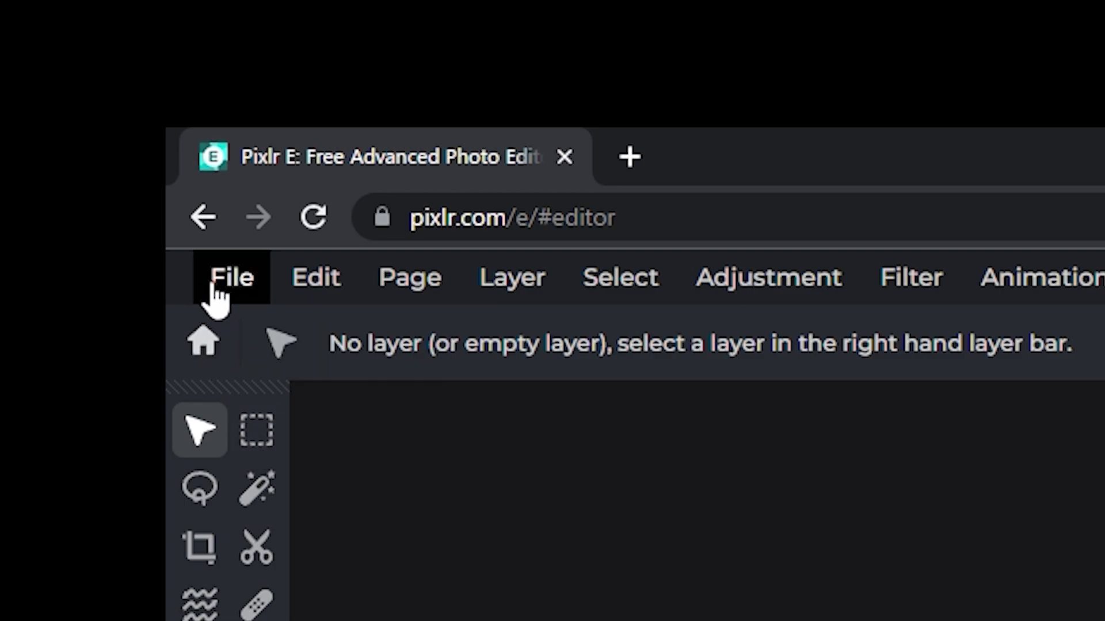
pyautogui.click(227, 282)
pyautogui.click(268, 593)
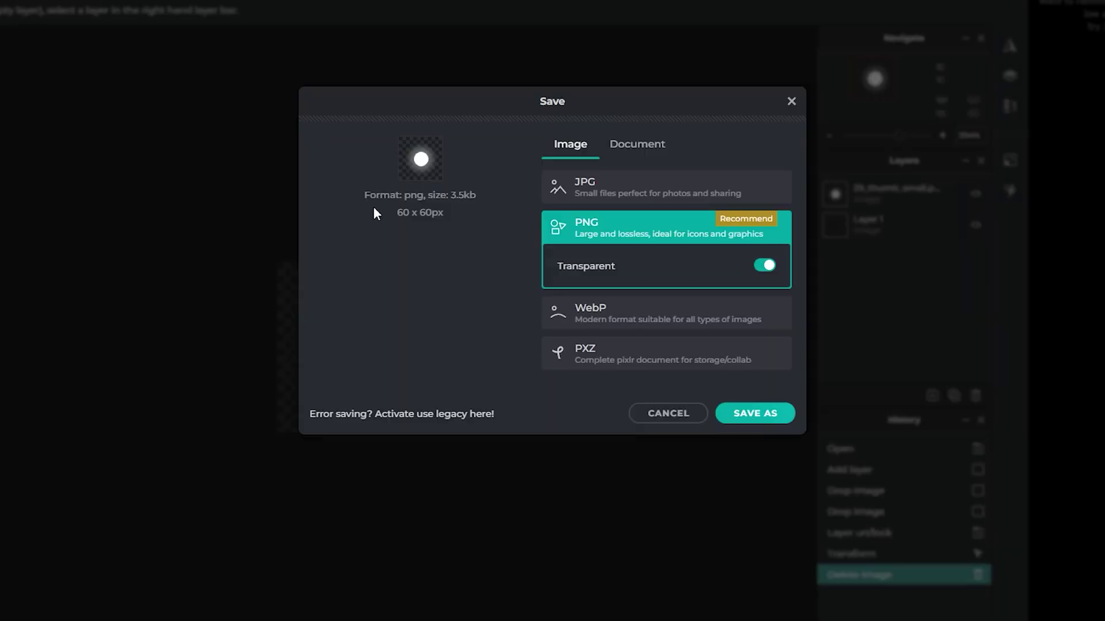
pyautogui.click(770, 419)
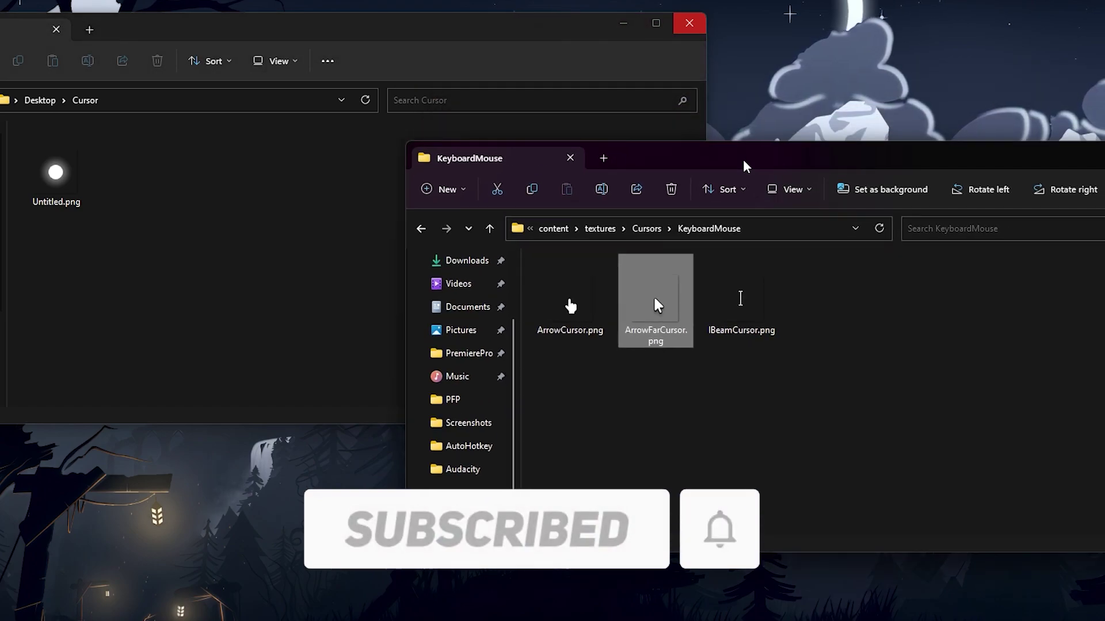
# Arrange the Cursor and KeyboardMouse folder windows and duplicate Untitled.png within the Cursor folder.
pyautogui.click(750, 367)
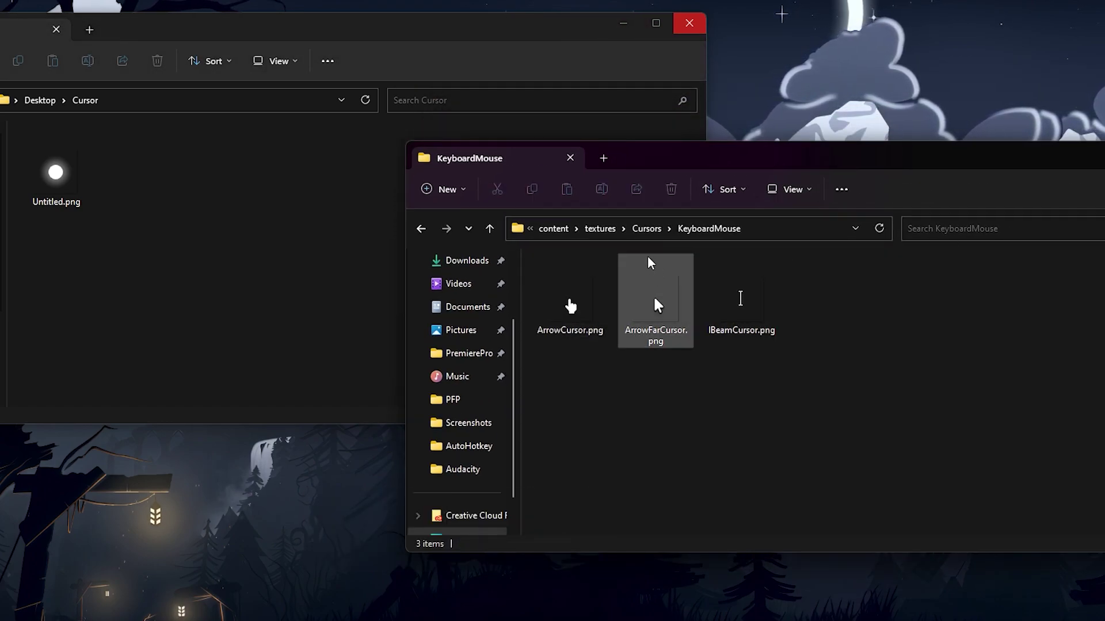
pyautogui.click(65, 192)
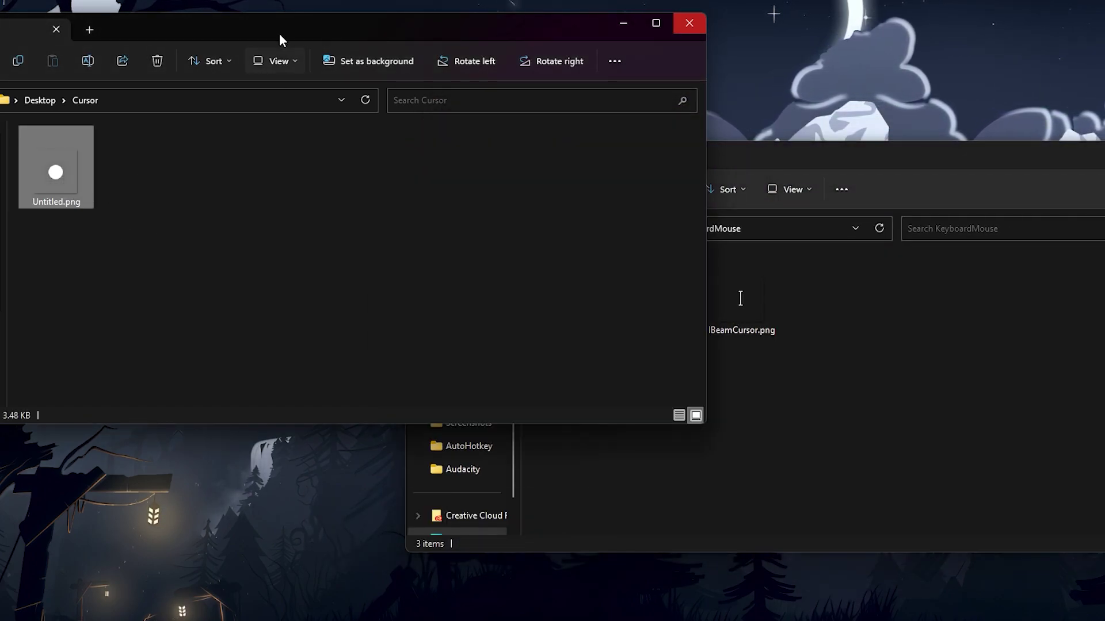
pyautogui.moveTo(279, 37); pyautogui.dragTo(185, 0)
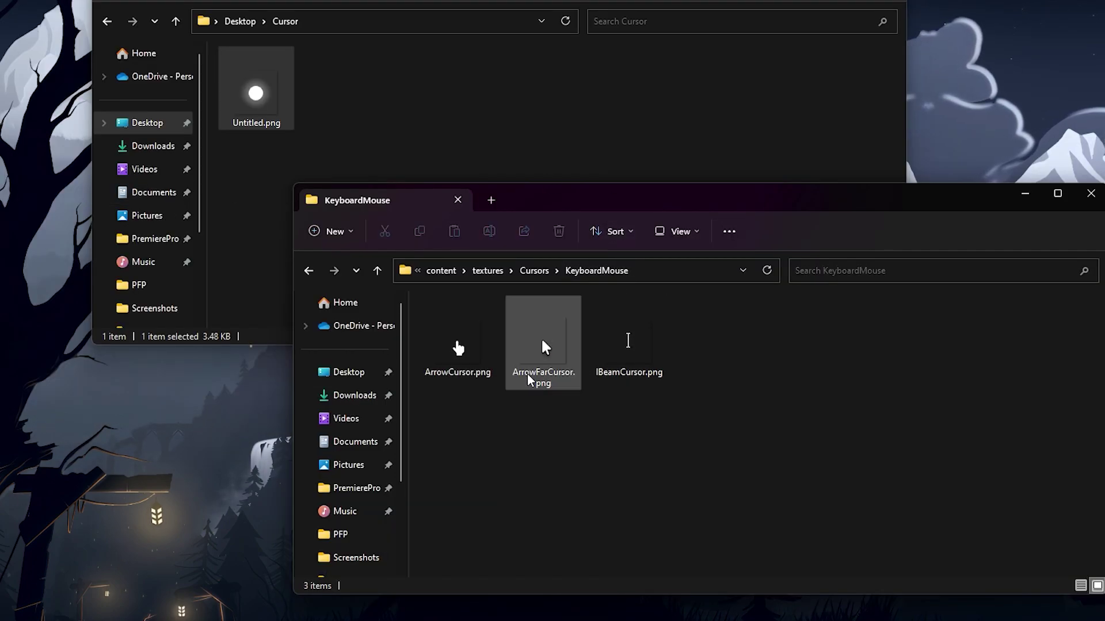
pyautogui.click(281, 101)
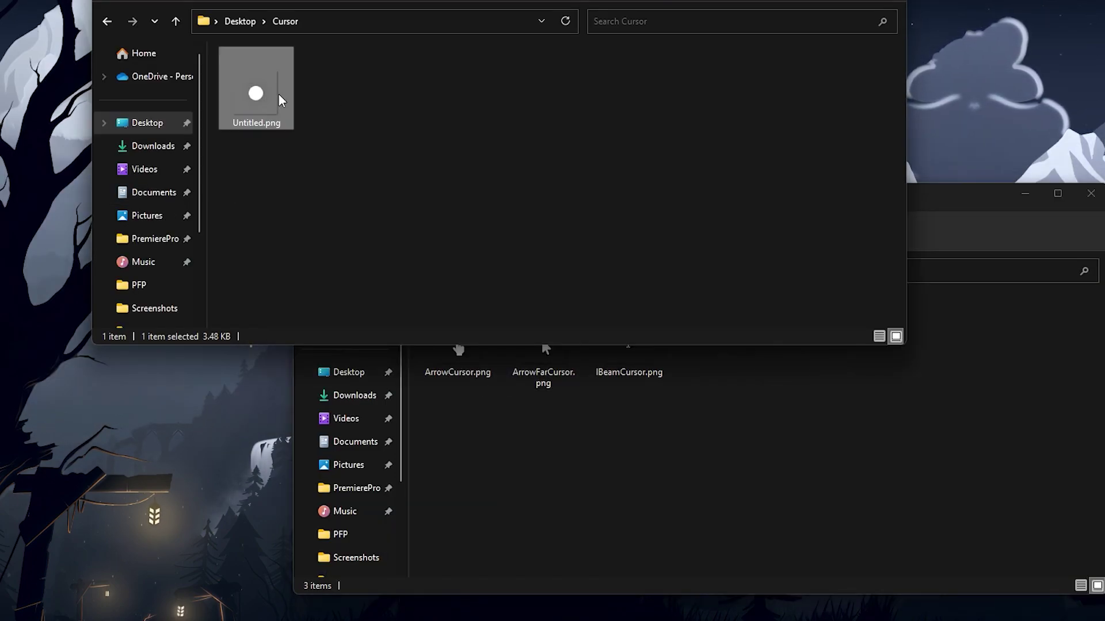
pyautogui.hotkey('ctrl', 'c')
pyautogui.hotkey('ctrl', 'v')
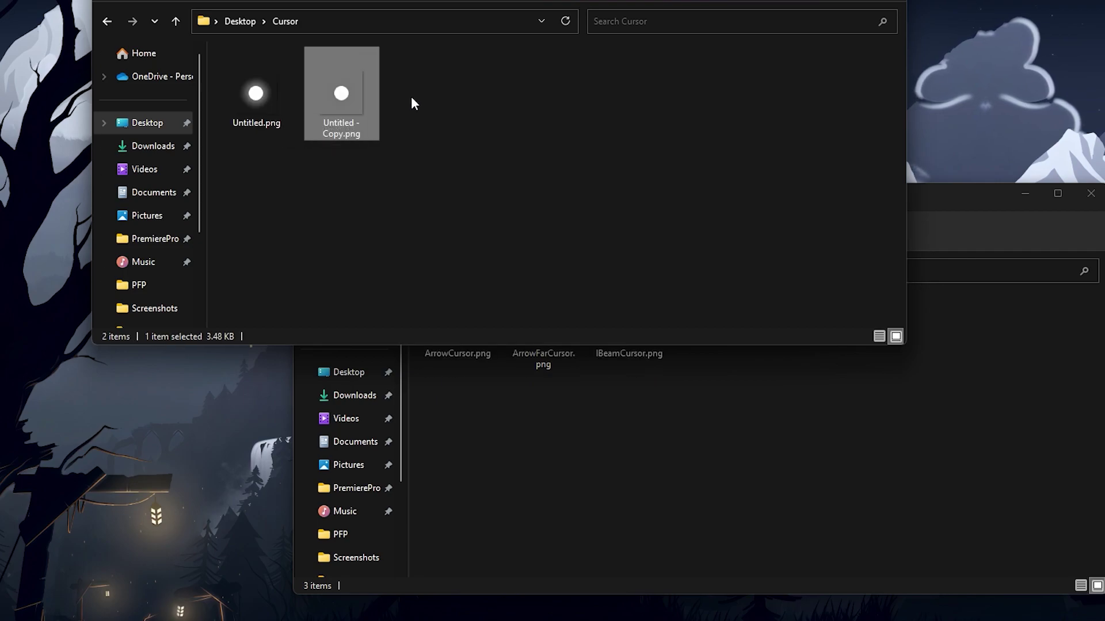
# In the Cursor folder, rename Untitled.png as ArrowCursor.png and its copy as ArrowFarCursor.png.
pyautogui.click(210, 104)
pyautogui.click(530, 419)
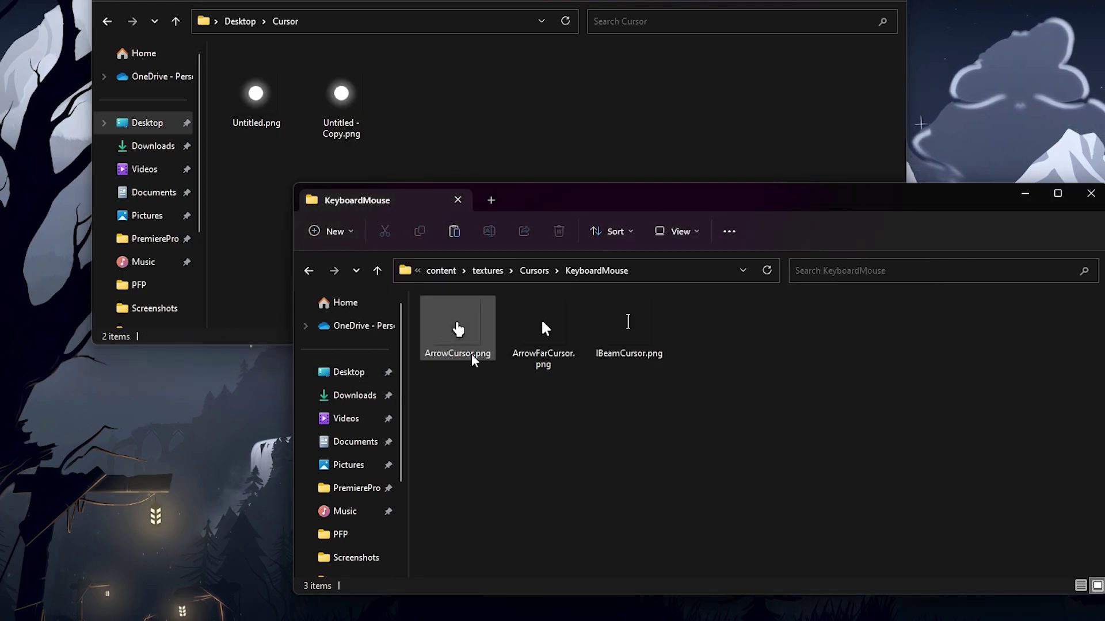
pyautogui.click(257, 124)
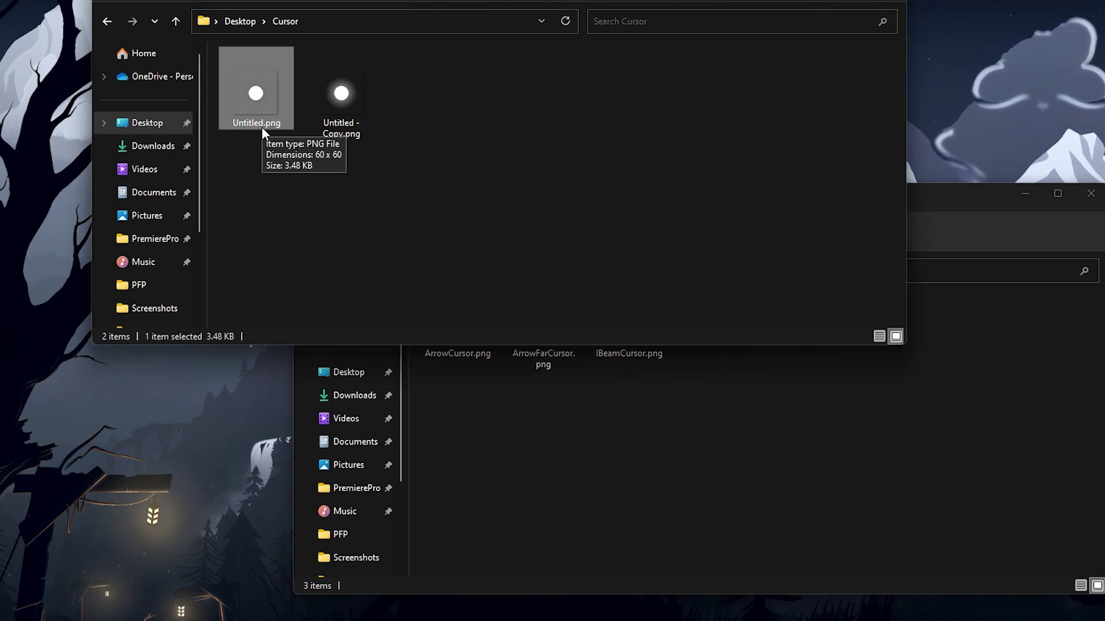
pyautogui.click(265, 127)
pyautogui.write('ArrowCur')
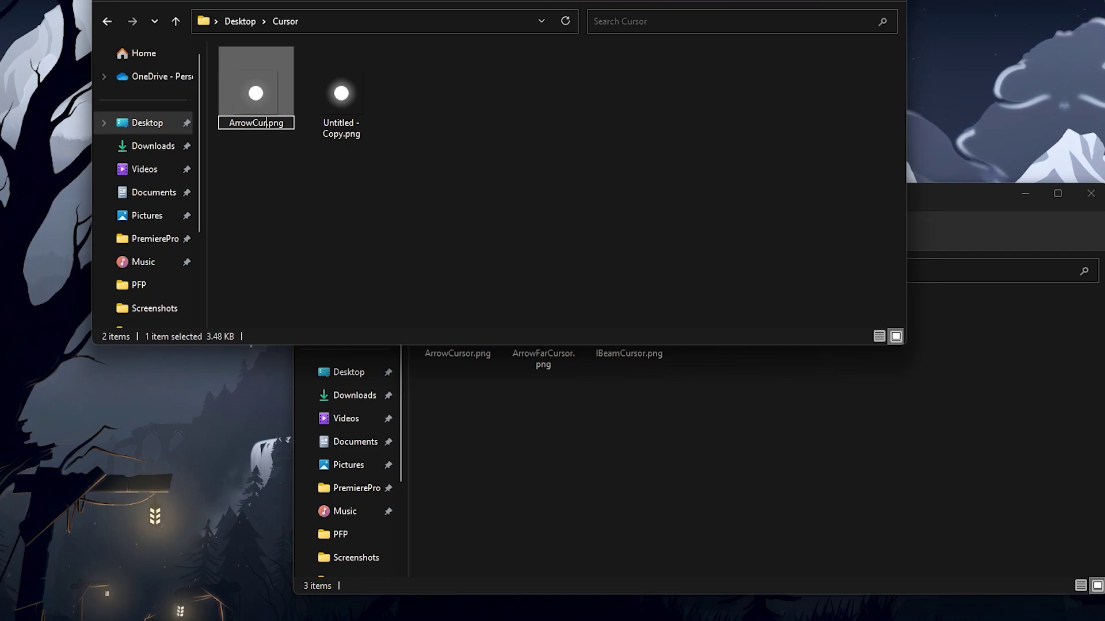
pyautogui.press('Return')
pyautogui.click(579, 467)
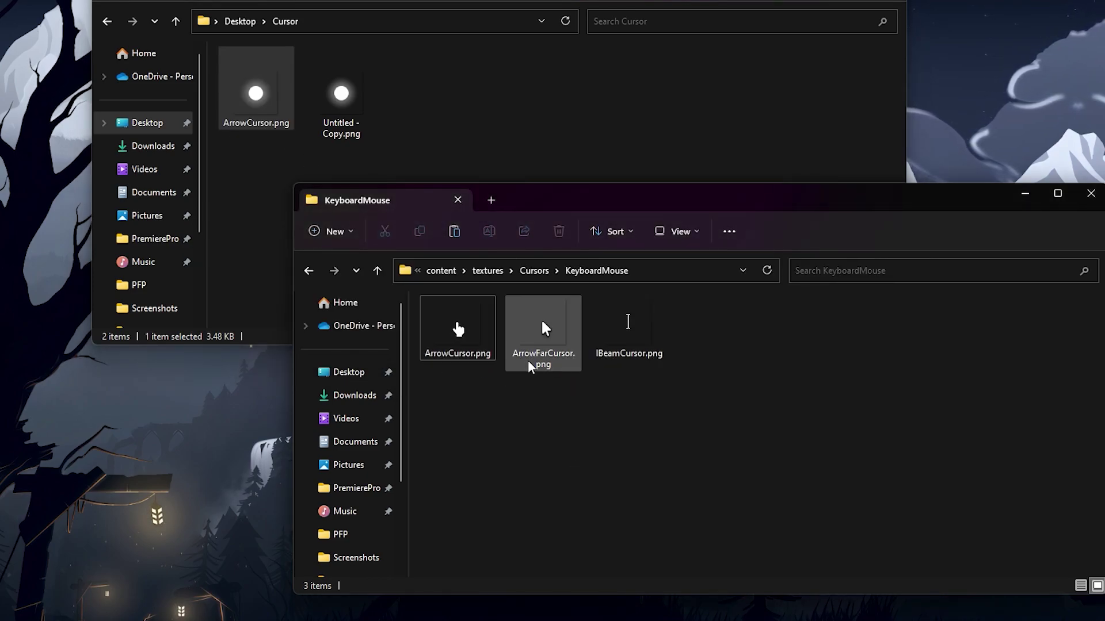
pyautogui.click(348, 134)
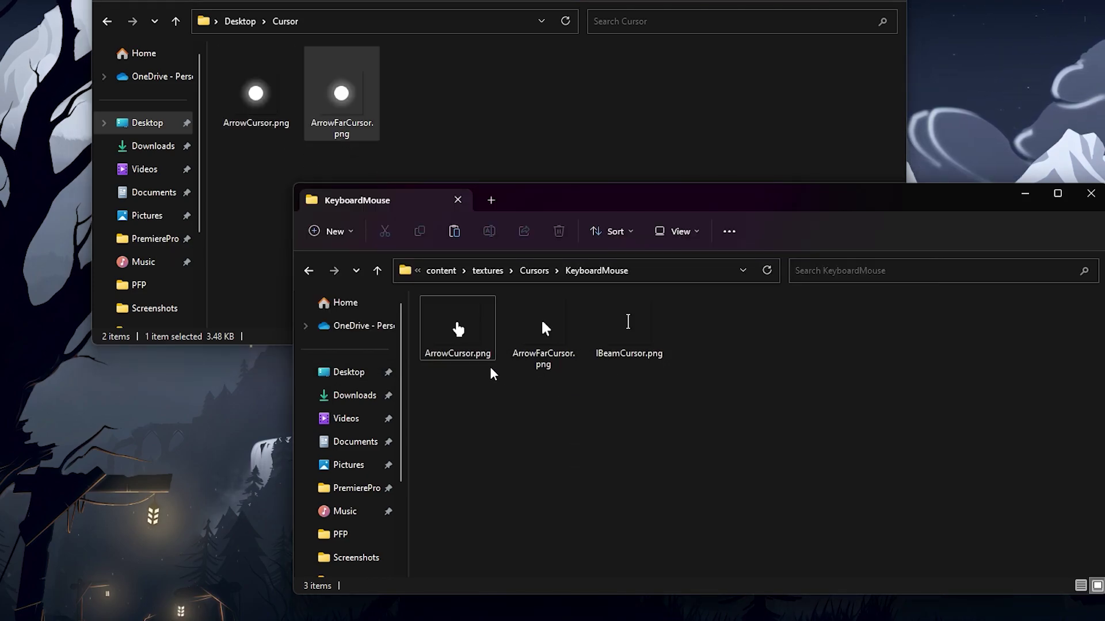
# Delete the original ArrowCursor.png and ArrowFarCursor.png from the KeyboardMouse folder and move the two new files there.
pyautogui.moveTo(466, 395); pyautogui.dragTo(560, 321)
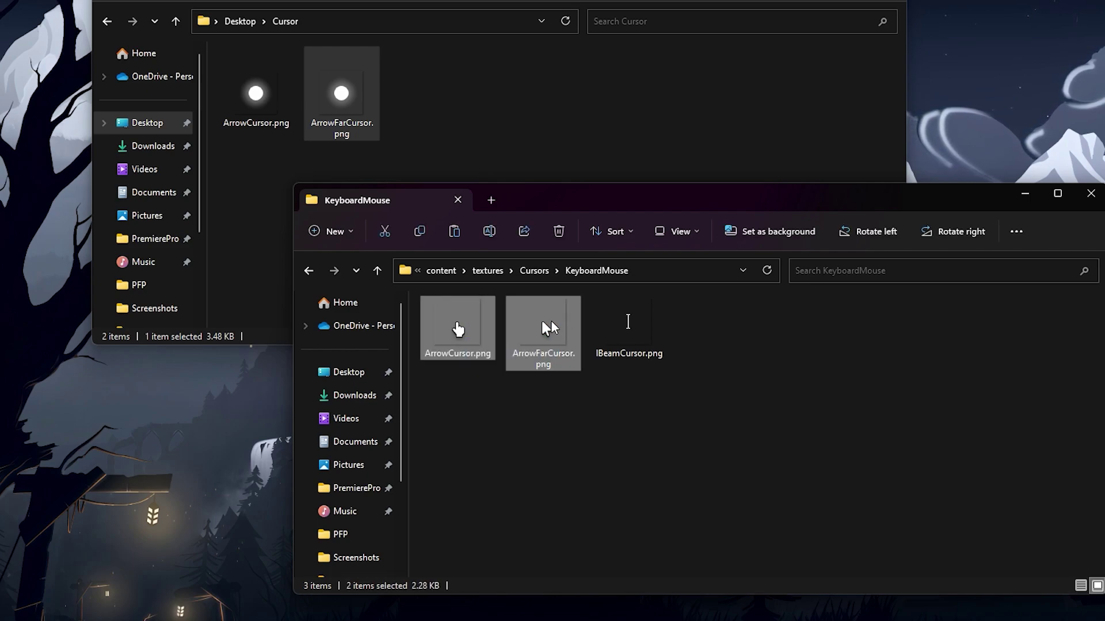
pyautogui.press('Delete')
pyautogui.click(499, 62)
pyautogui.moveTo(504, 109); pyautogui.dragTo(669, 427)
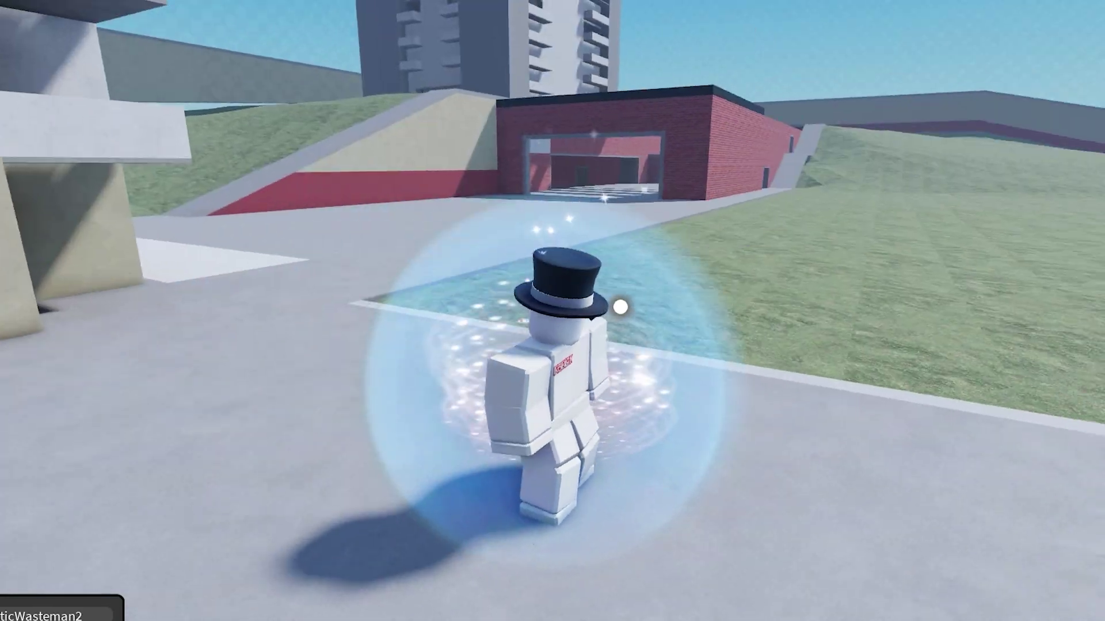
pyautogui.press('w')
pyautogui.press('a')
pyautogui.press('s')
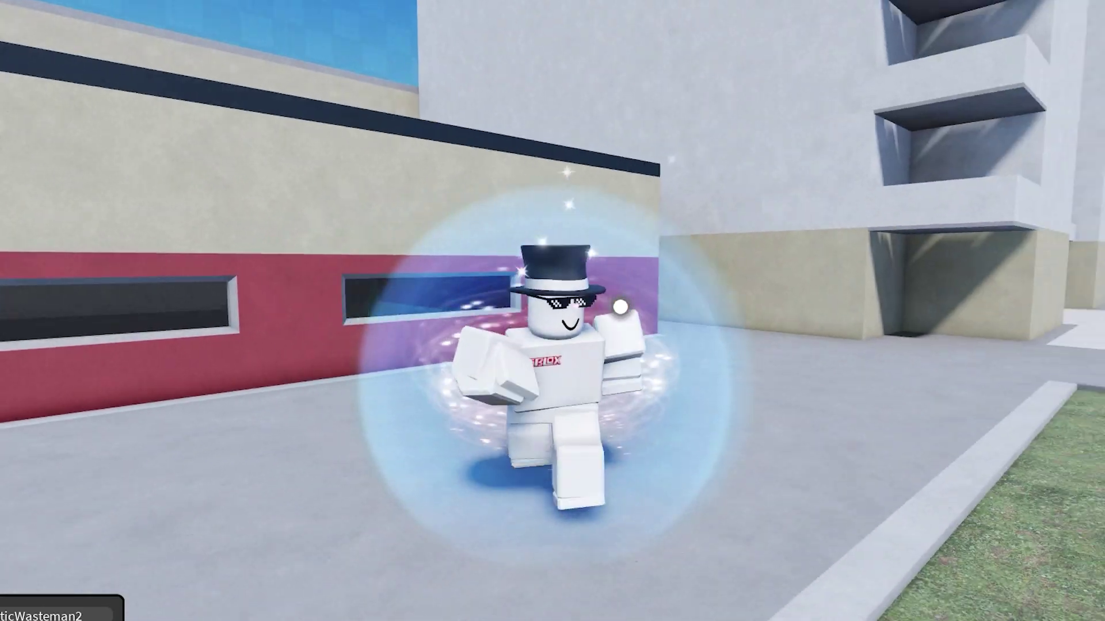
pyautogui.press('w')
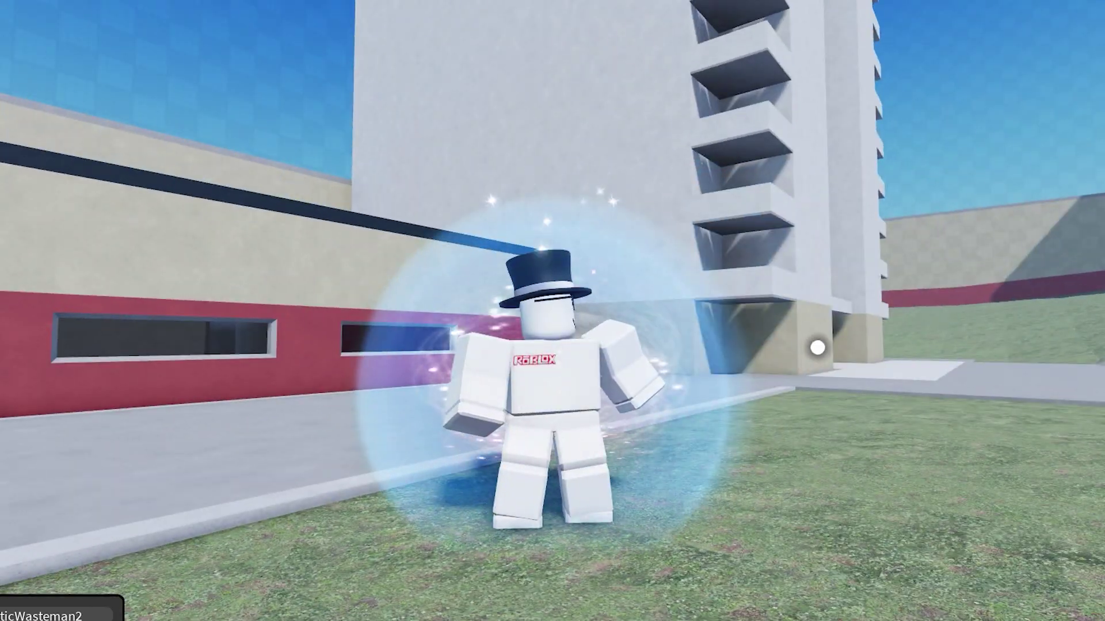
pyautogui.press('w')
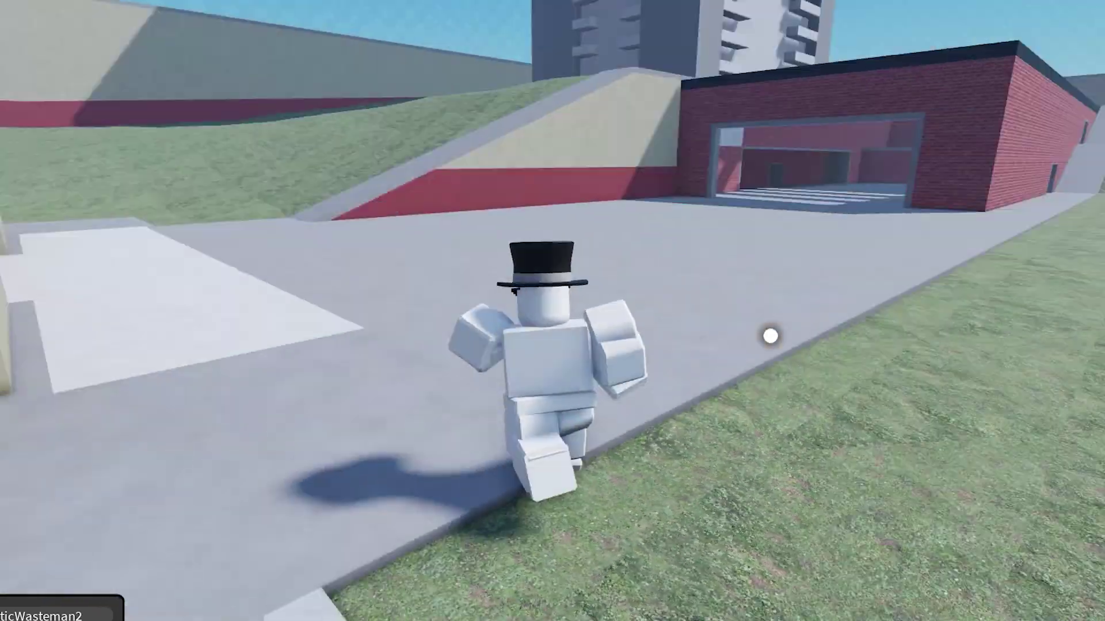
pyautogui.press('w')
pyautogui.press('w')
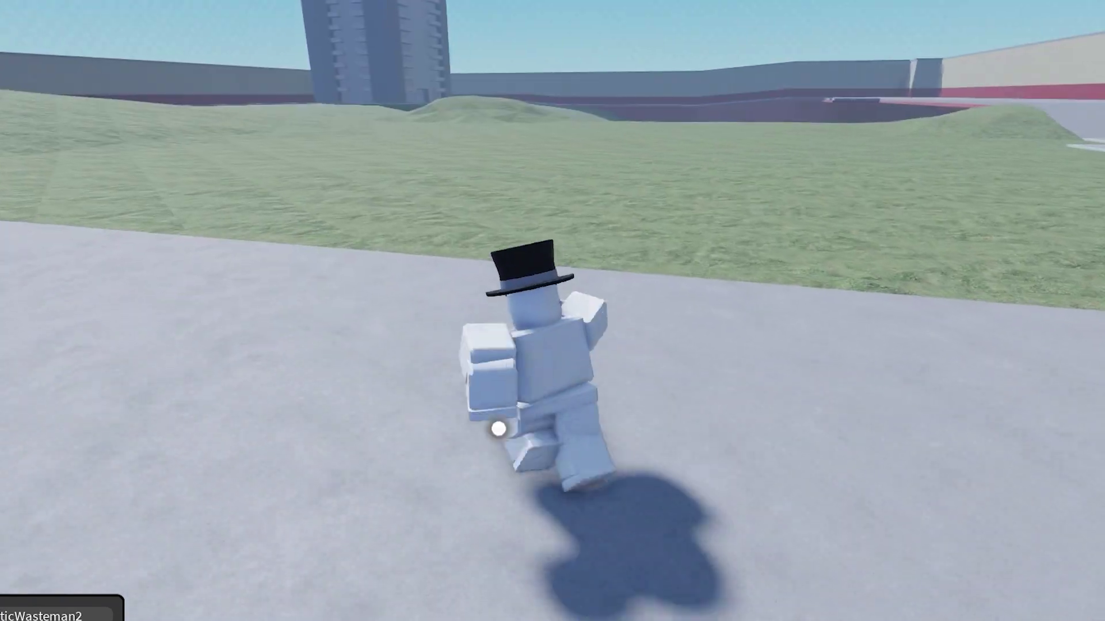
pyautogui.press('a')
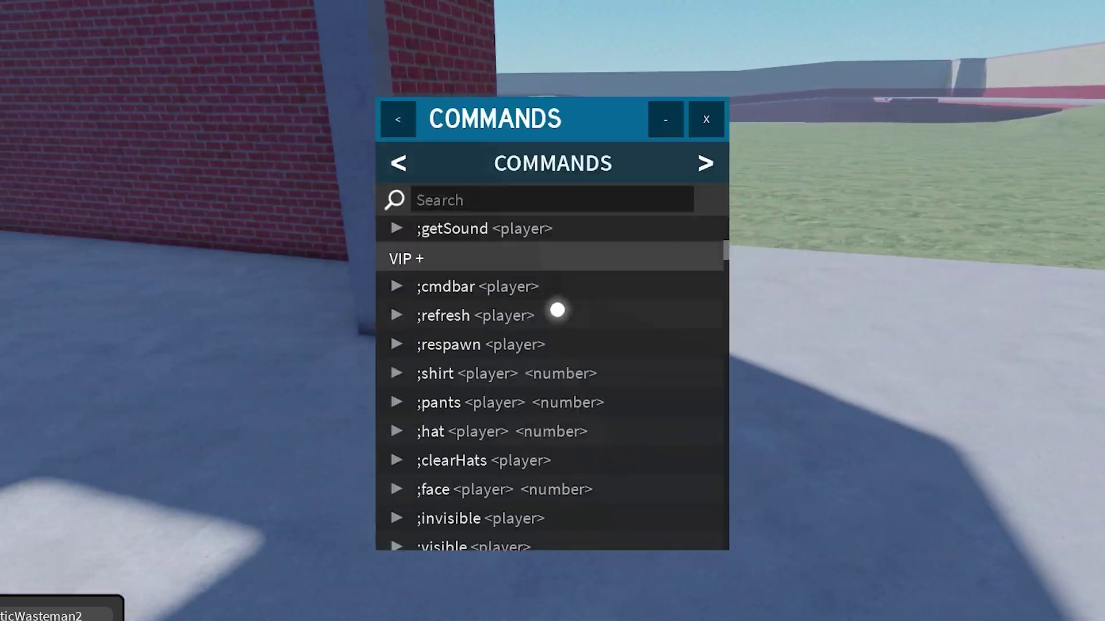
pyautogui.scroll(-10, 557, 308)
pyautogui.click(708, 121)
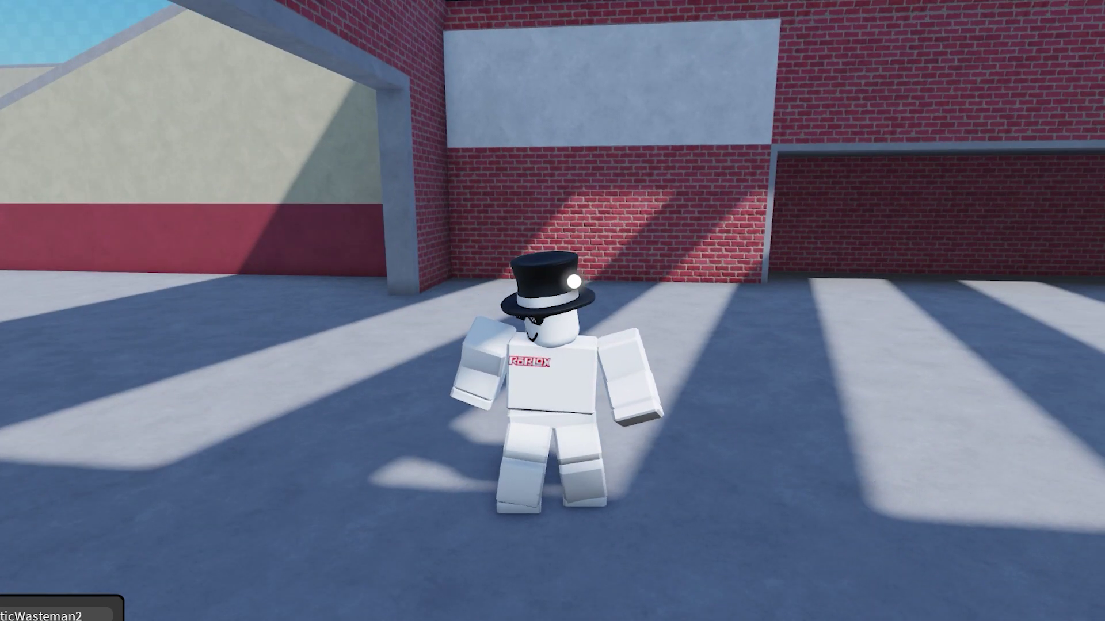
pyautogui.press('a')
pyautogui.press('s')
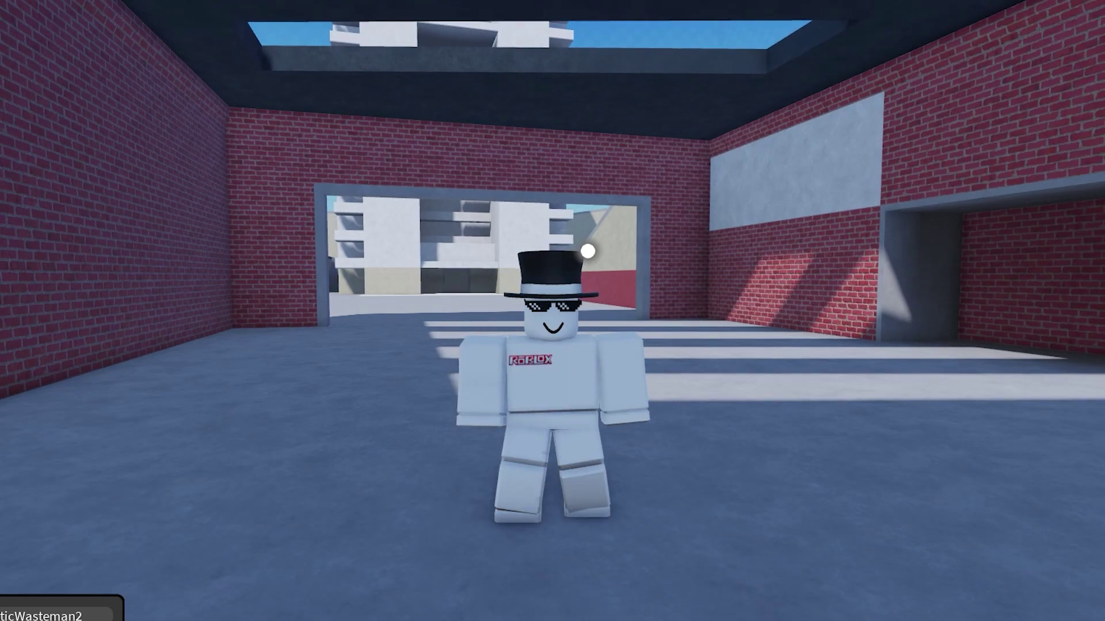
pyautogui.press('s')
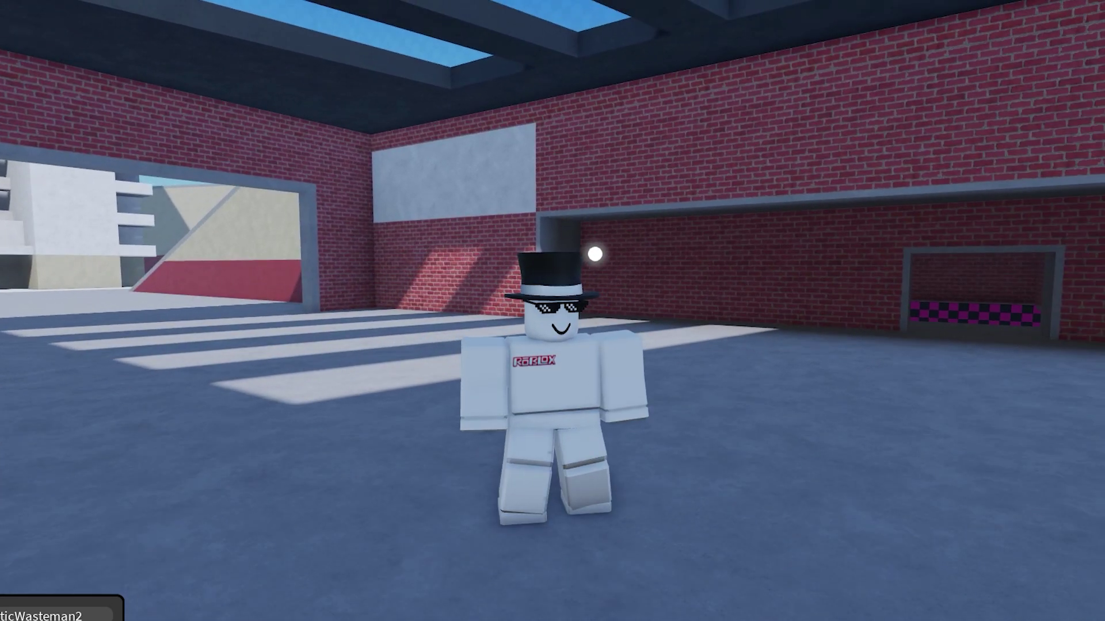
pyautogui.press('w')
pyautogui.press('s')
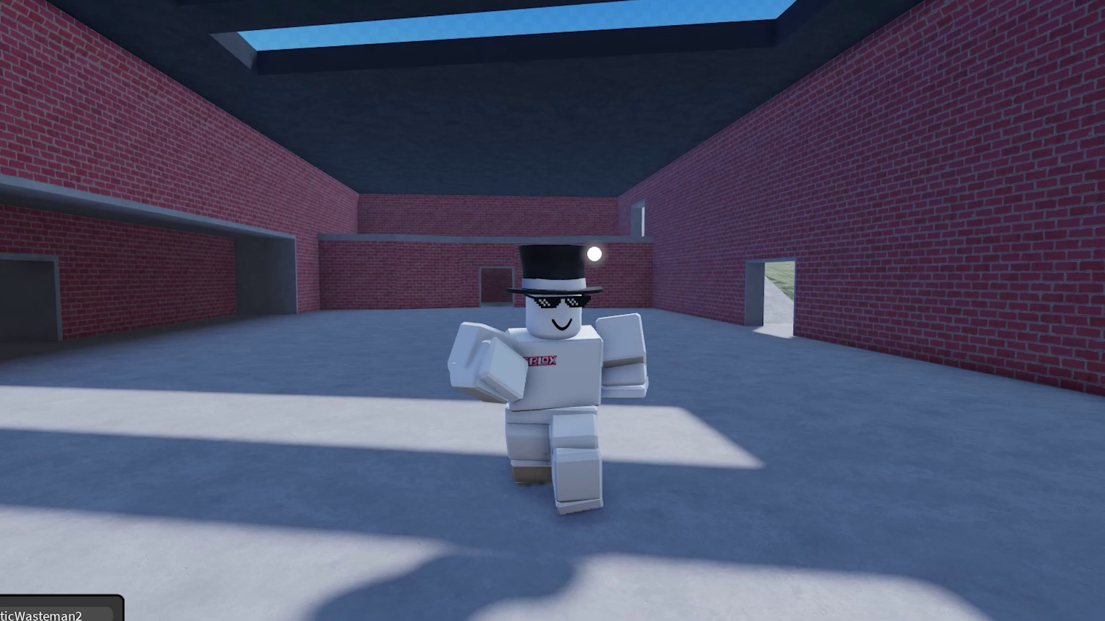